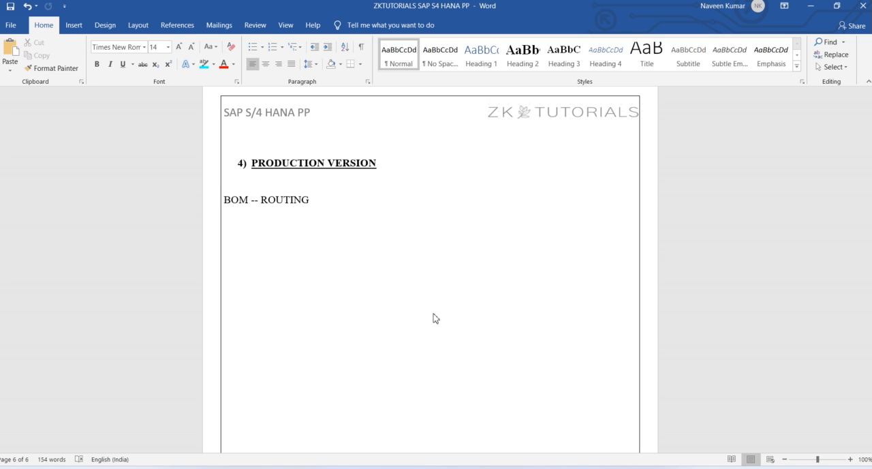
View the BOM-to-routing sketch in Snipping Tool, and add the line C223 below "BOM – ROUTING" in the Word notes
click(502, 467)
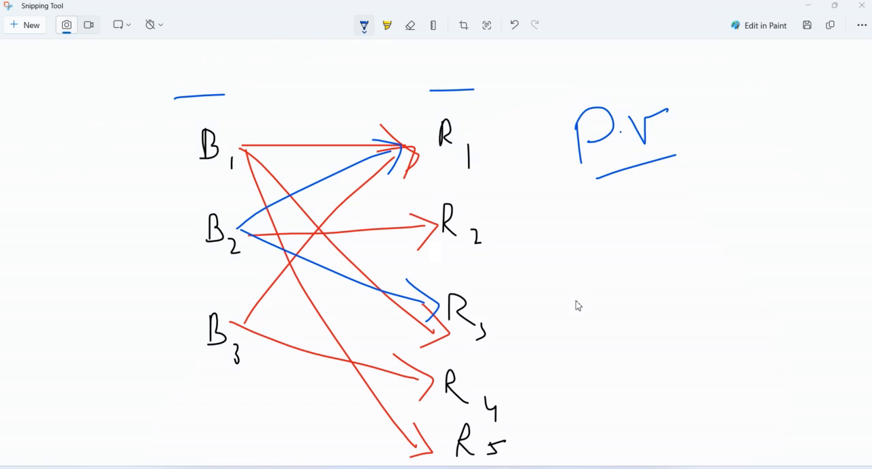
key(alt+Tab)
key(Return)
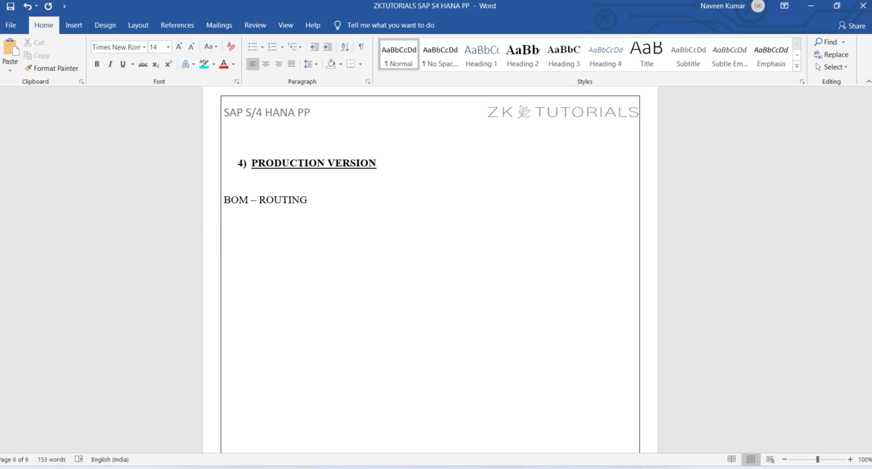
text(C223)
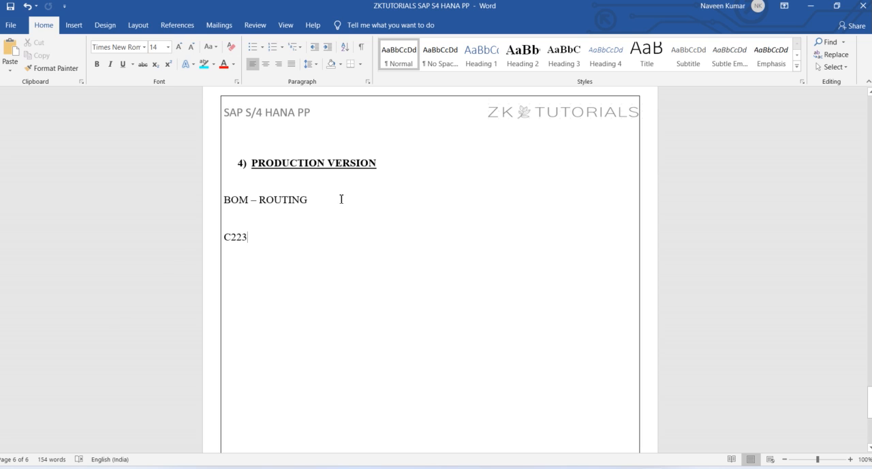
Switch to SAP and open transaction C223 for production version mass processing
click(507, 457)
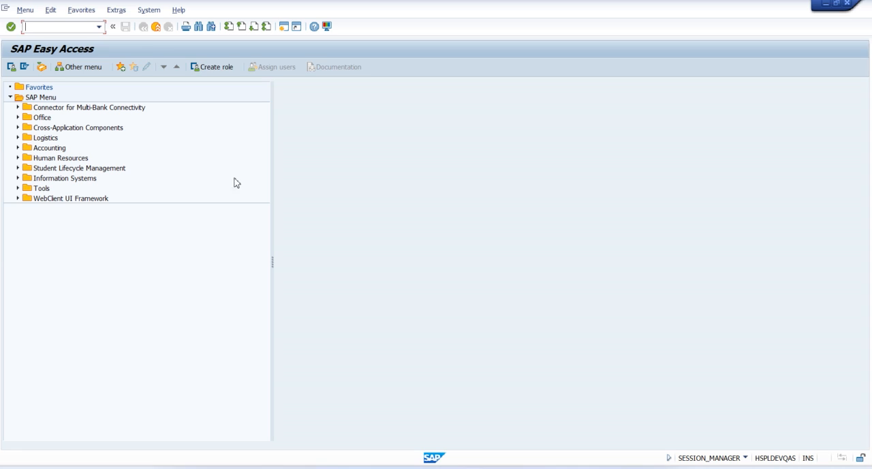
text(C223)
key(Return)
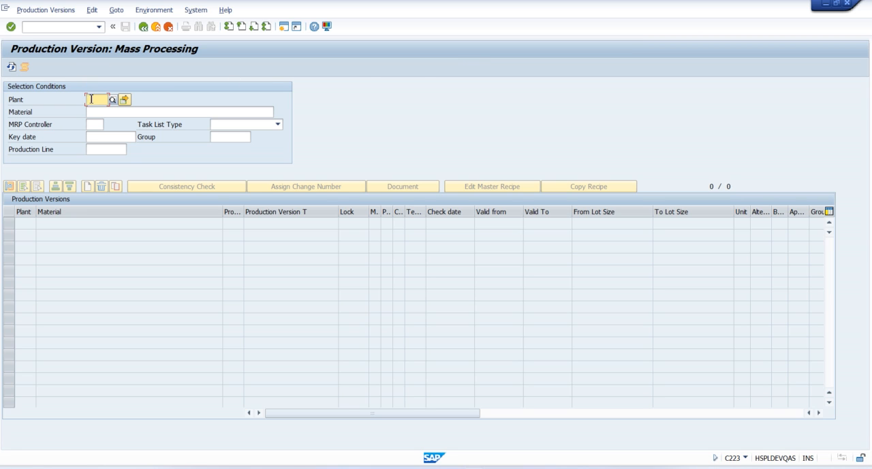
Select production versions for plant 1000 and material 301483 (FG_BMW 320D)
text(1000)
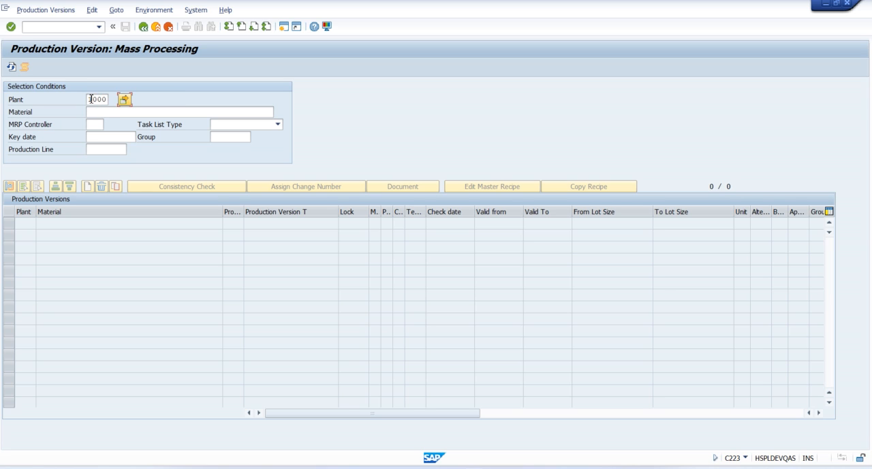
click(110, 112)
text(BMW)
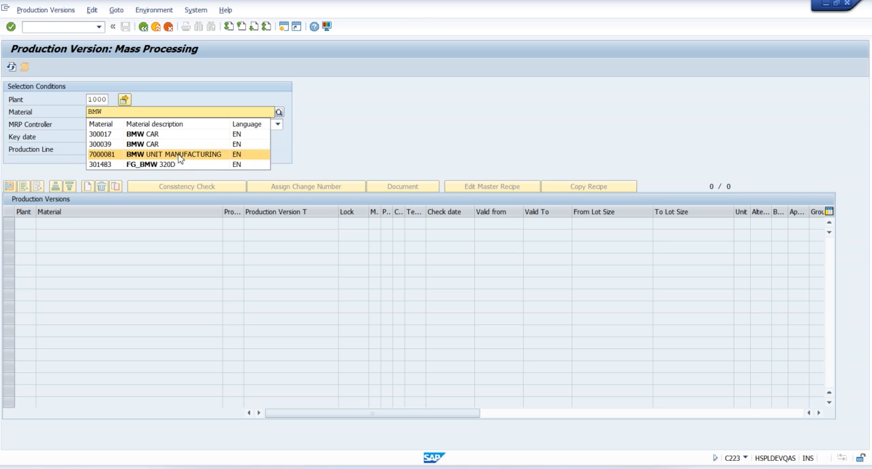
click(155, 164)
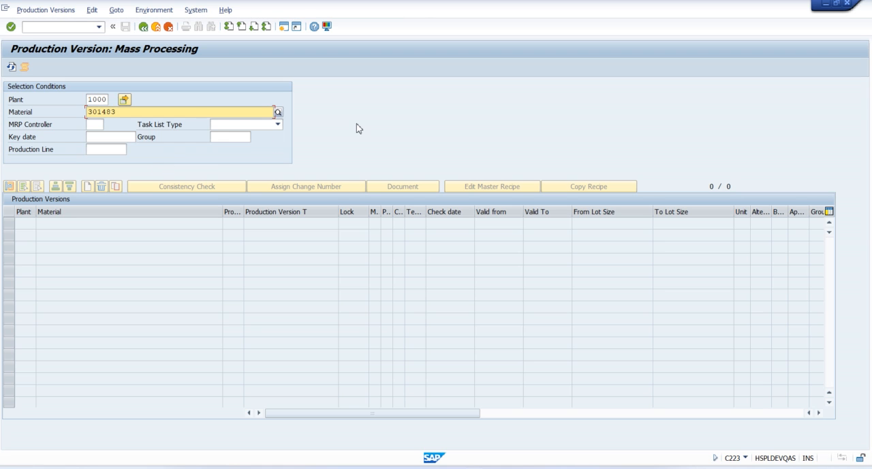
key(Return)
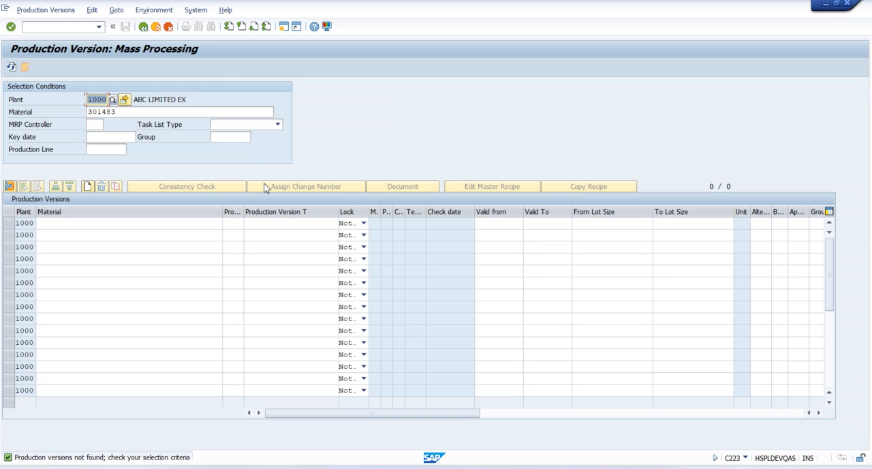
Enter material 301483 in the first table row with production version V100 and version text V100
click(59, 223)
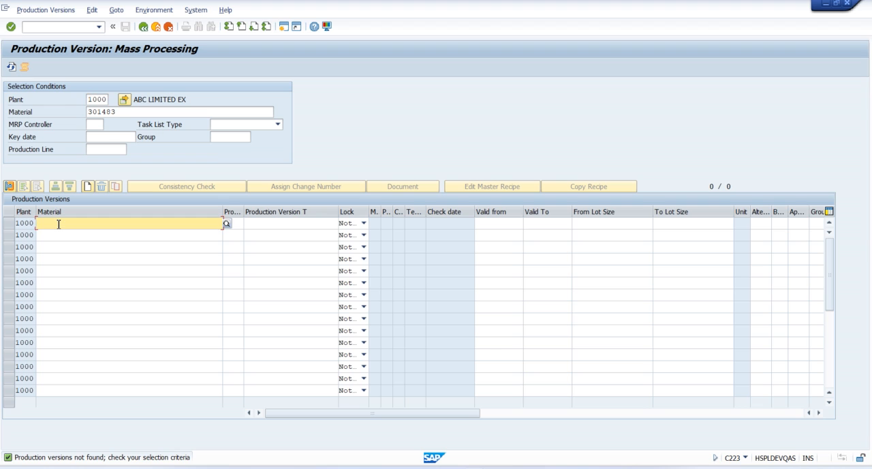
click(121, 113)
key(ctrl+c)
click(68, 223)
key(ctrl+v)
key(Tab)
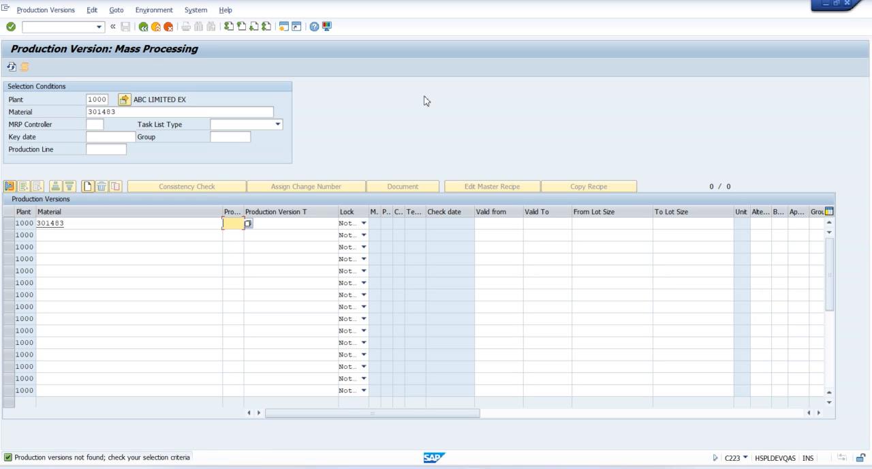
text(V100)
click(272, 225)
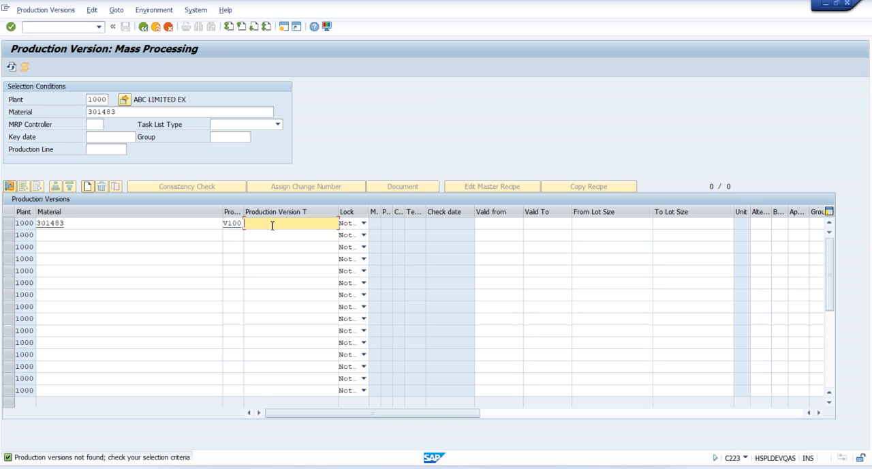
text(V100)
Set the V100 row's validity period from 18.02.2024 to 28.10.2024
click(500, 228)
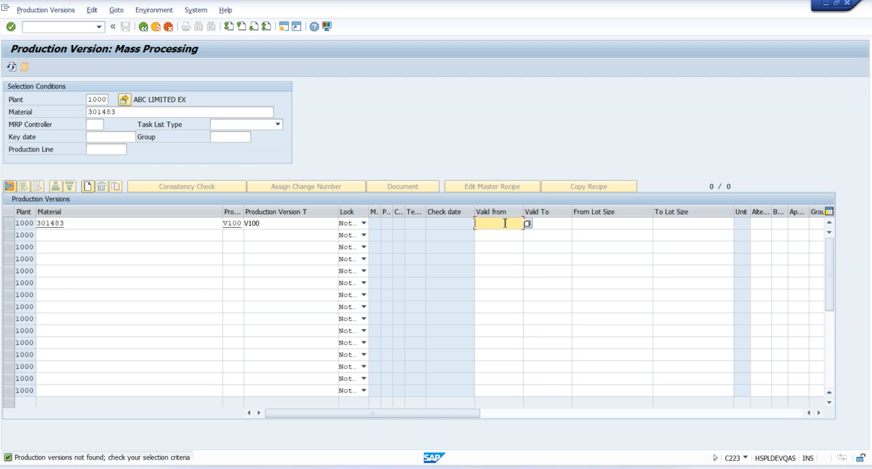
click(558, 225)
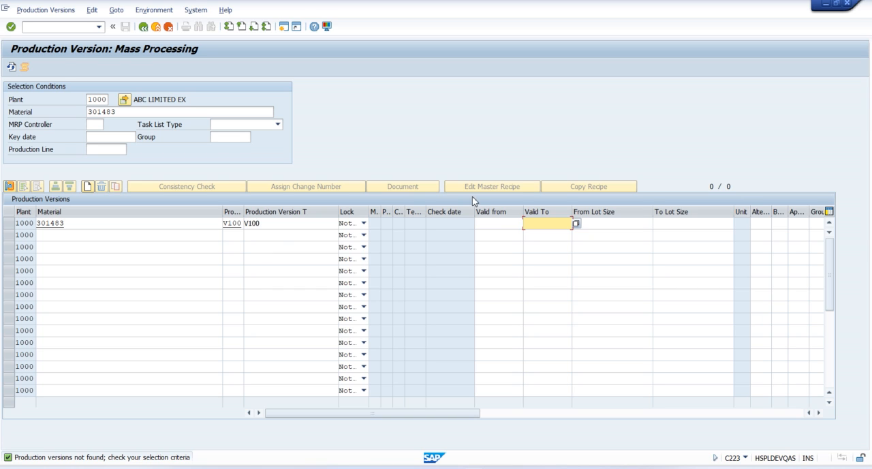
click(498, 226)
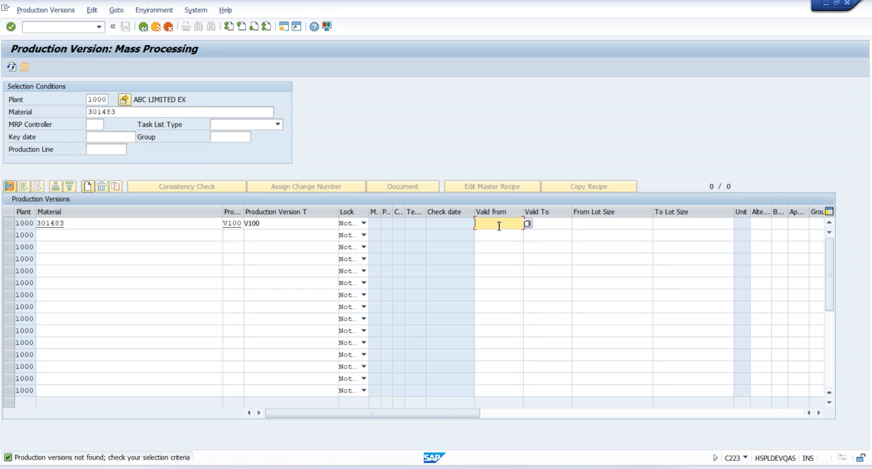
text(18022024)
click(497, 228)
text(2)
click(560, 224)
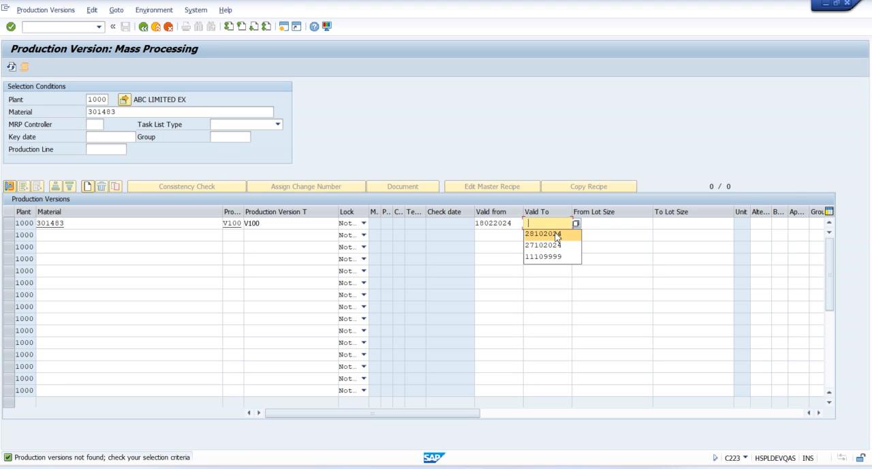
click(557, 235)
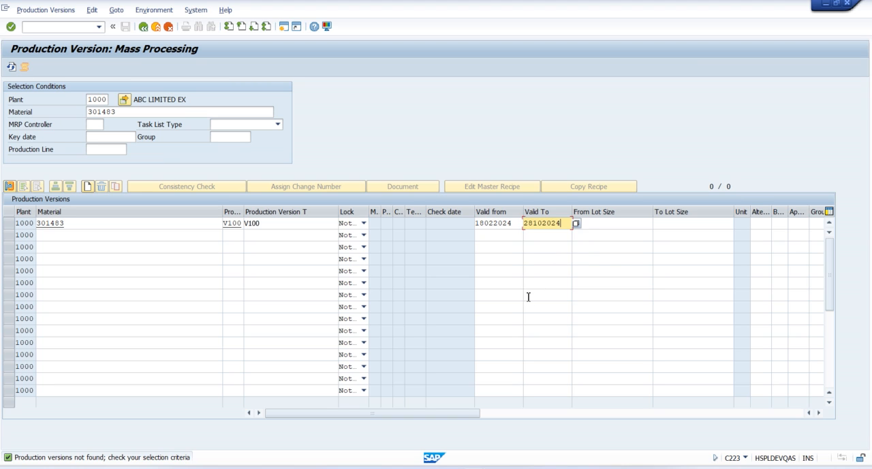
Set the V100 row's lot size range from 1 to 9999999
click(604, 223)
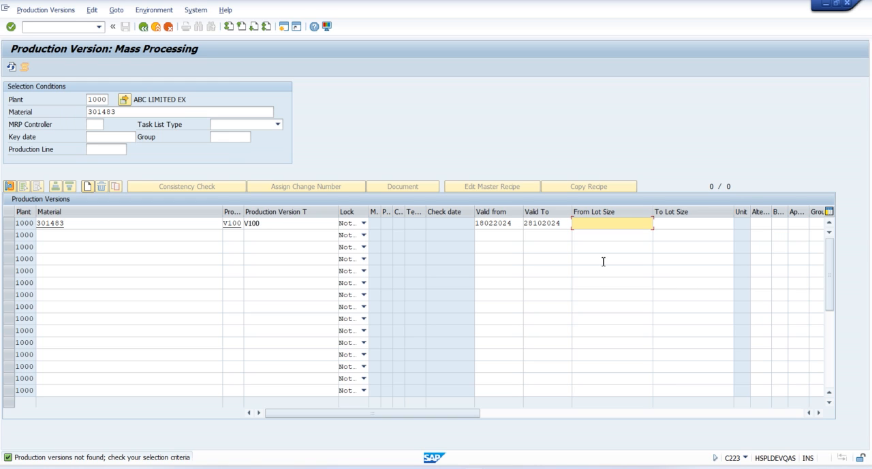
text(1)
click(687, 222)
text(9)
click(685, 234)
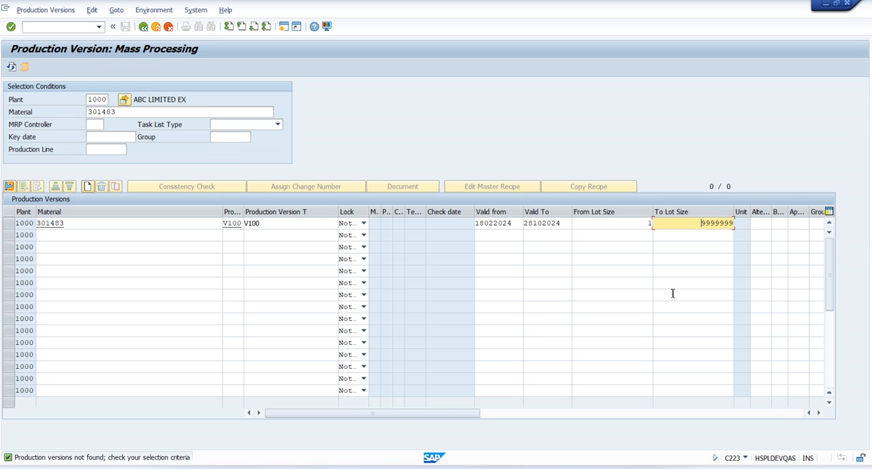
Set the V100 row's BOM alternative to 1 and its BOM usage to 1
click(818, 412)
click(818, 412)
click(818, 413)
click(818, 413)
click(818, 413)
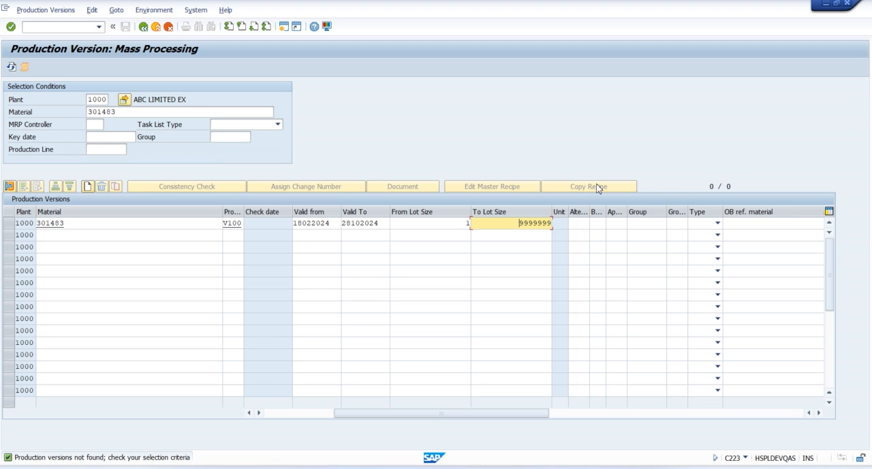
click(579, 227)
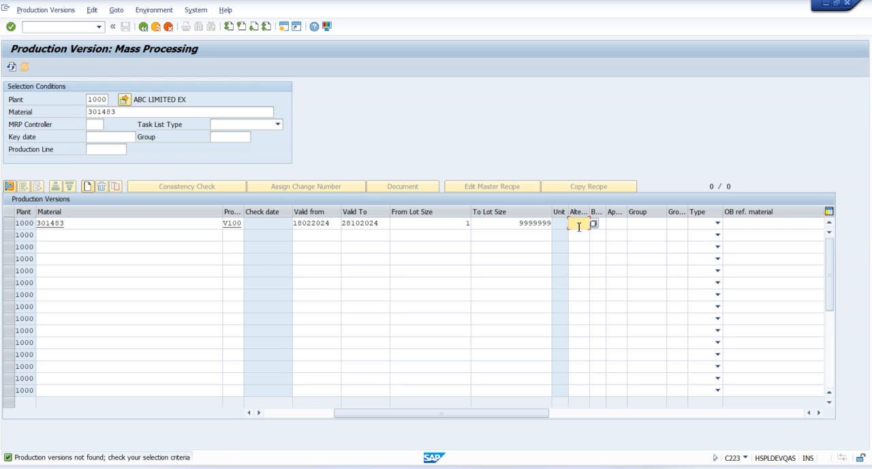
text(1)
click(602, 223)
text(1)
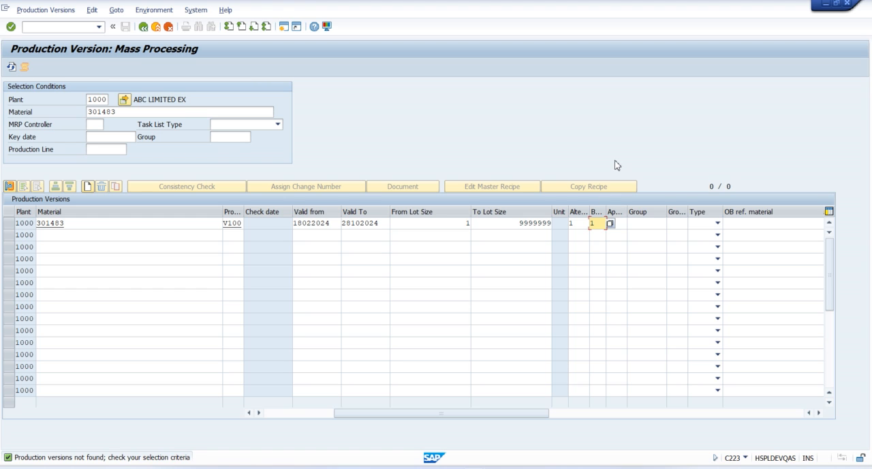
Look up the material's task lists and assign routing group 50014031 with group counter 1 to the V100 row
click(652, 222)
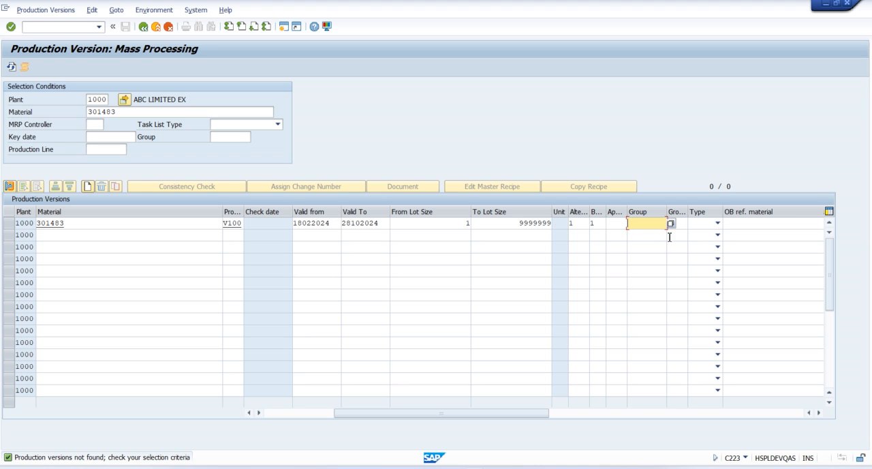
click(671, 223)
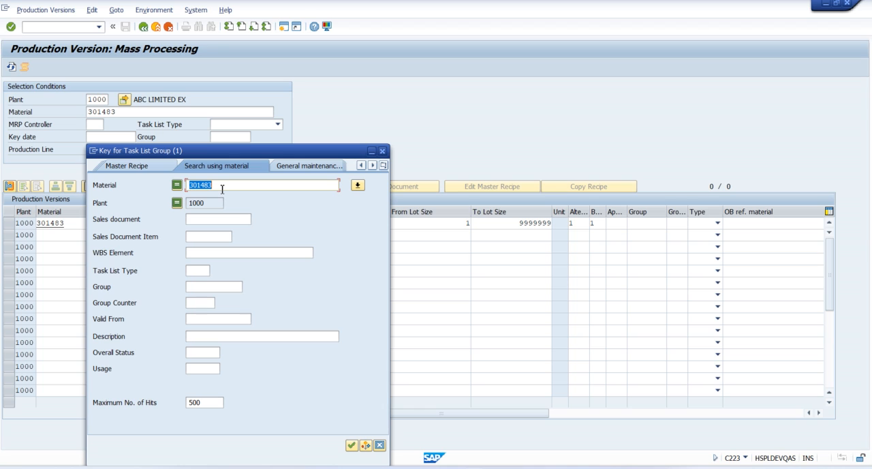
key(Return)
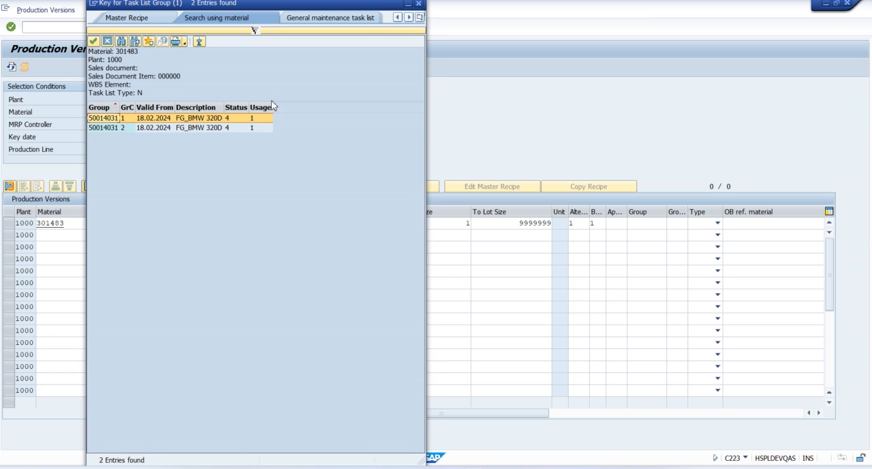
click(155, 120)
double_click(154, 119)
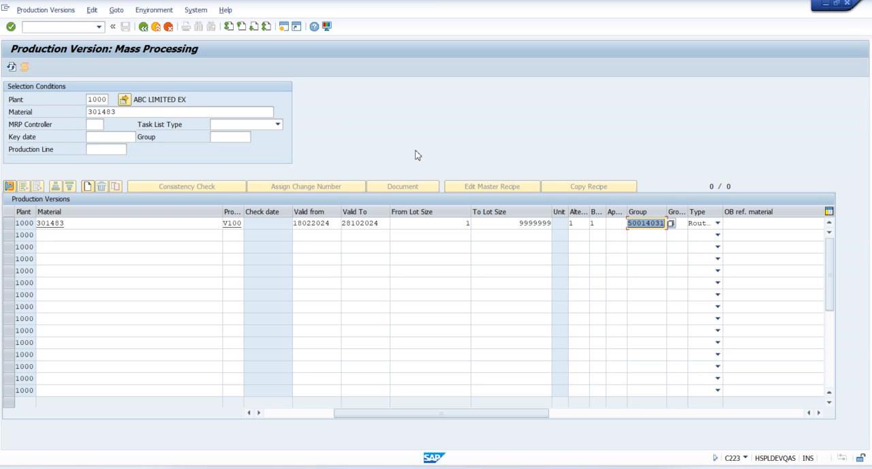
key(Return)
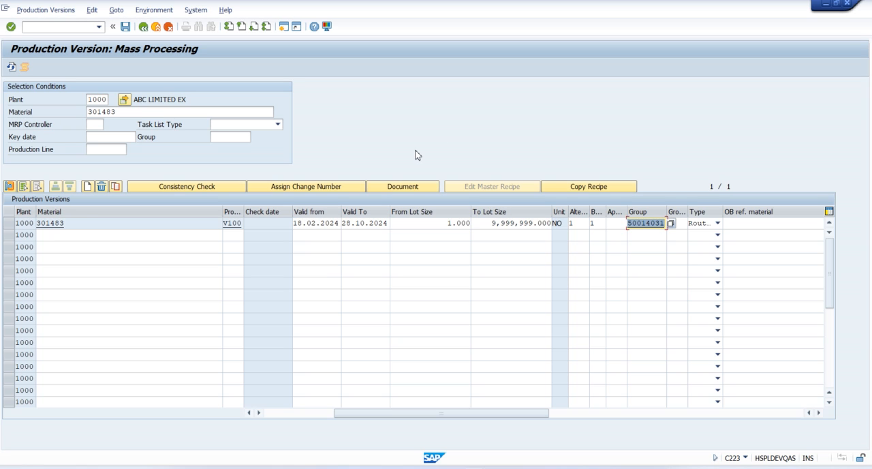
click(760, 222)
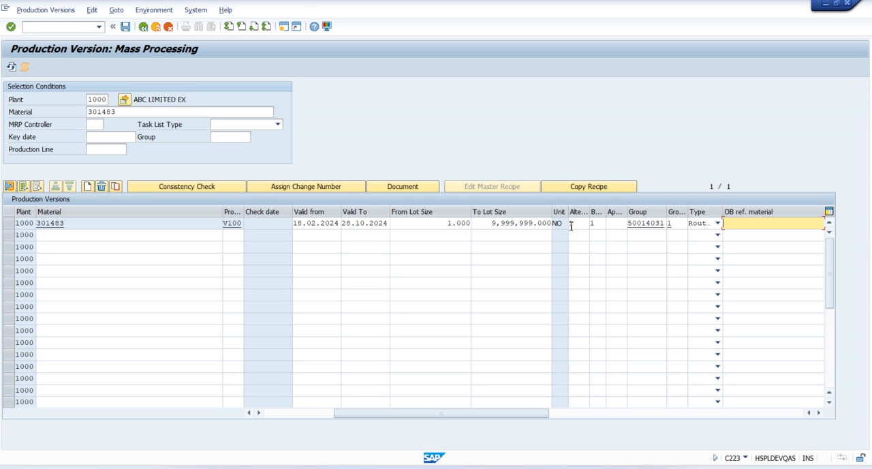
Run a consistency check on production version V100 and return from its result list to the table
click(277, 416)
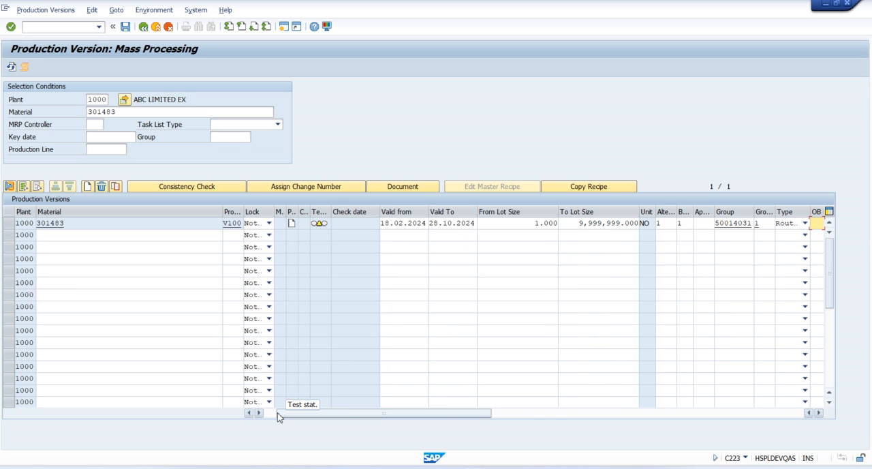
mouse_move(320, 226)
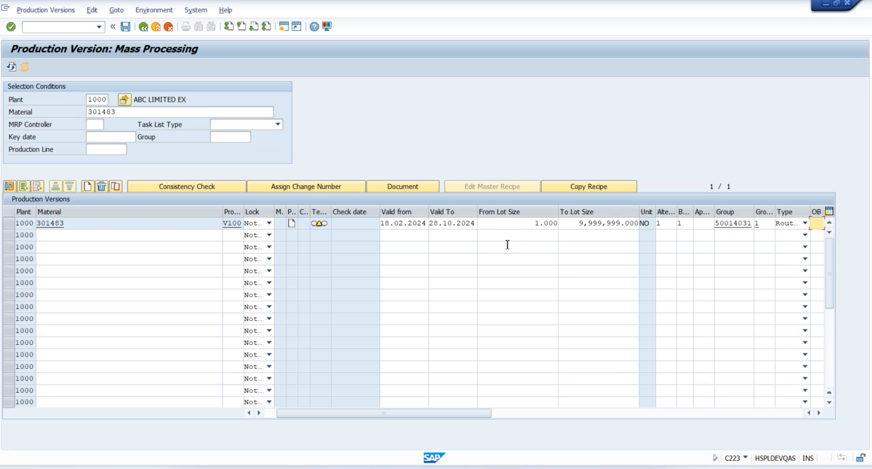
click(10, 225)
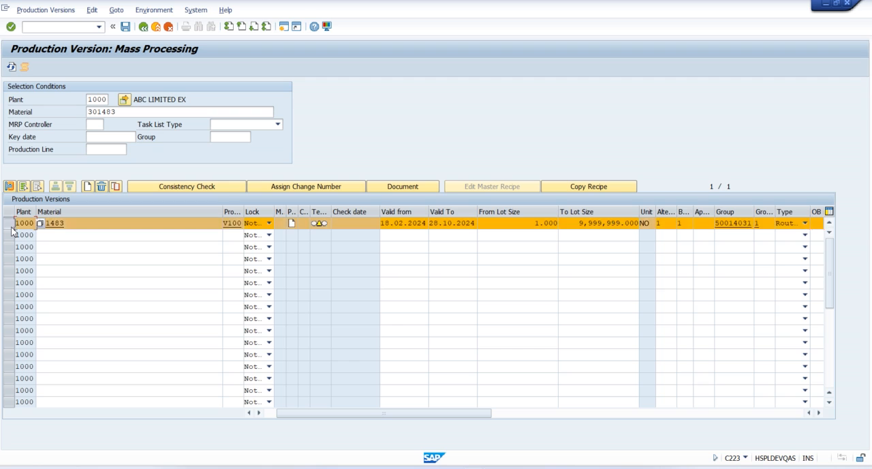
click(186, 193)
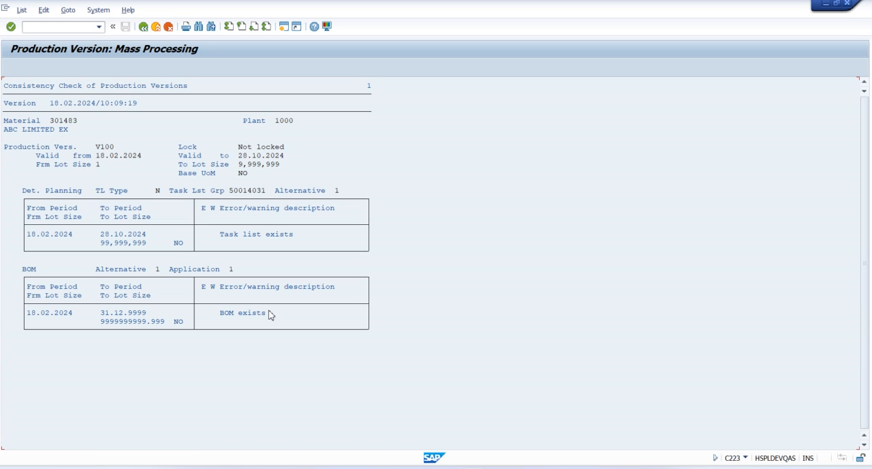
click(143, 28)
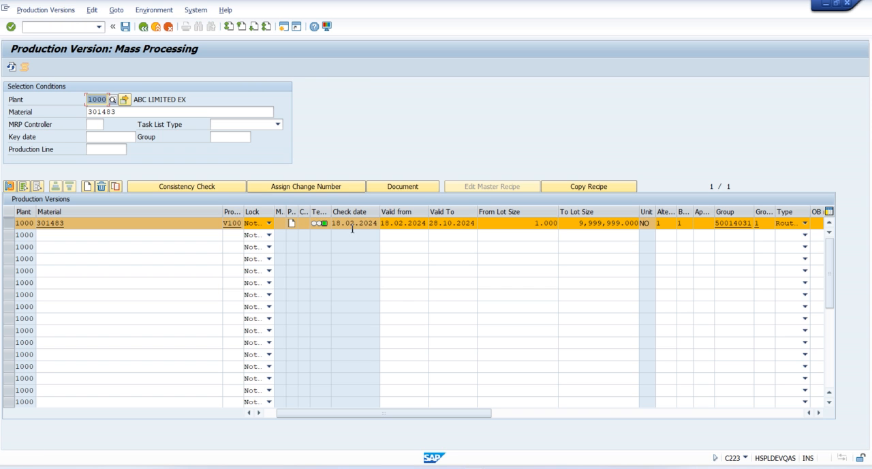
Copy material number 301483 from the V100 row into the empty row directly below it
click(8, 222)
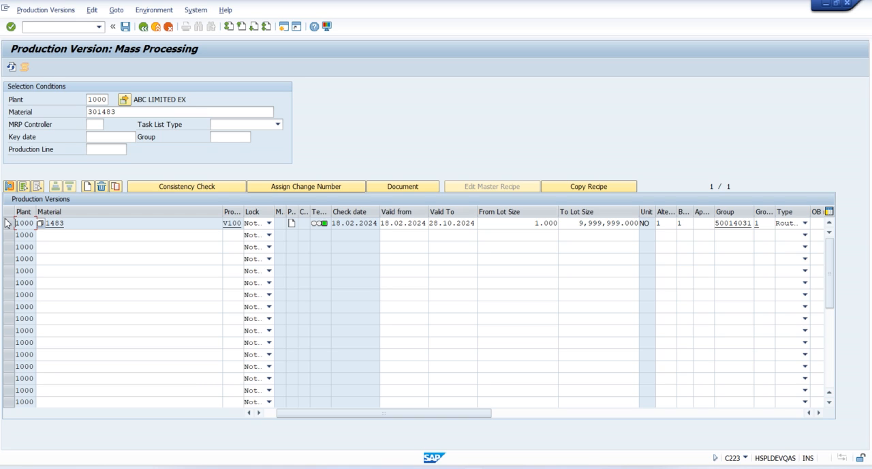
click(80, 236)
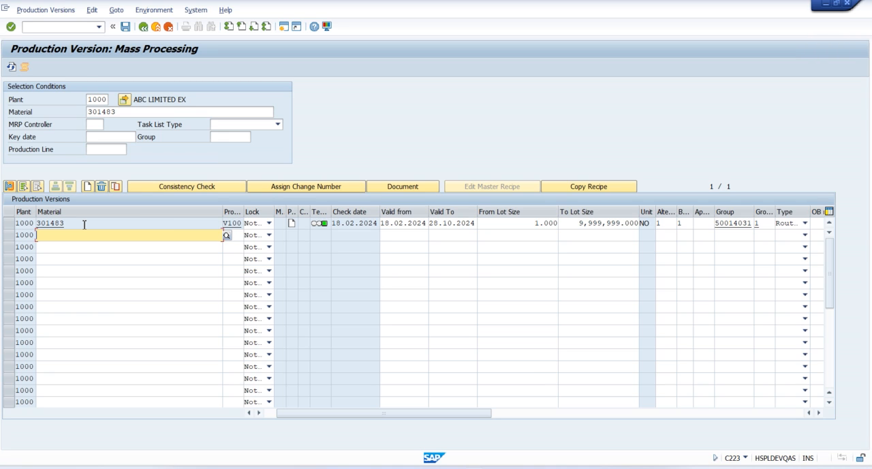
drag(79, 225, 33, 224)
key(ctrl+c)
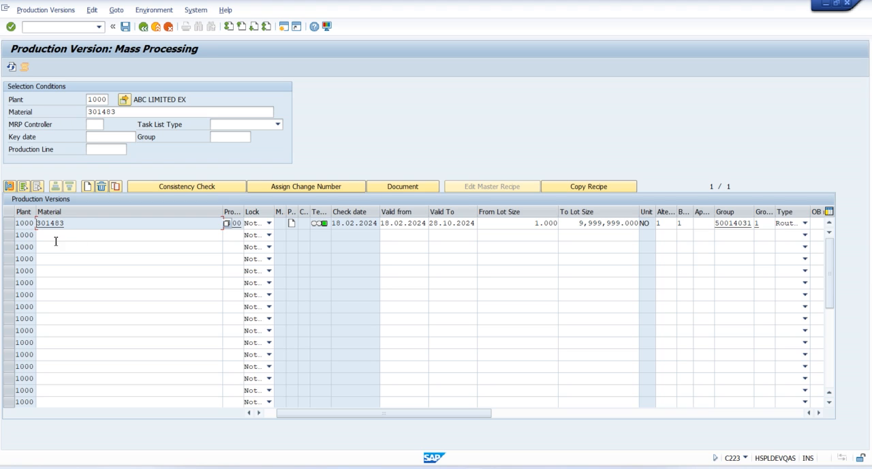
click(54, 237)
key(ctrl+v)
Enter V101 as both the production version and the version text of the second row
click(238, 236)
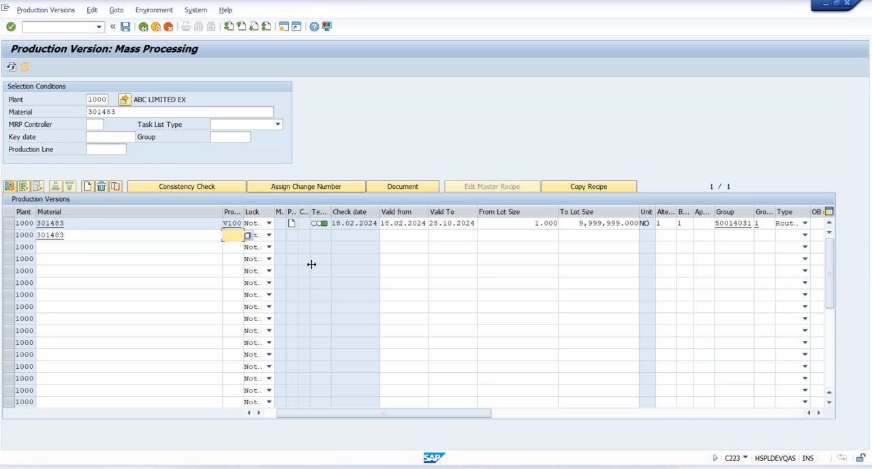
text(V101)
key(Tab)
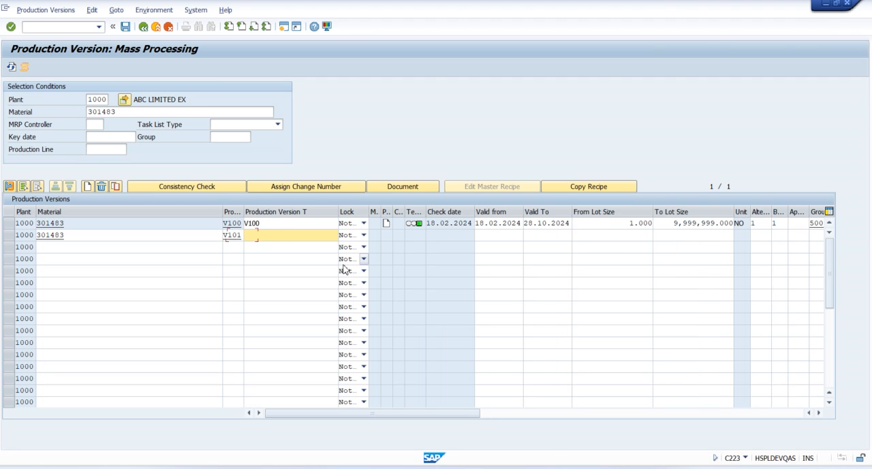
text(V101)
Set the V101 row's validity from 18.02.2024 to 28.10.2024 and its lot size range from 1 to 9999999
click(489, 236)
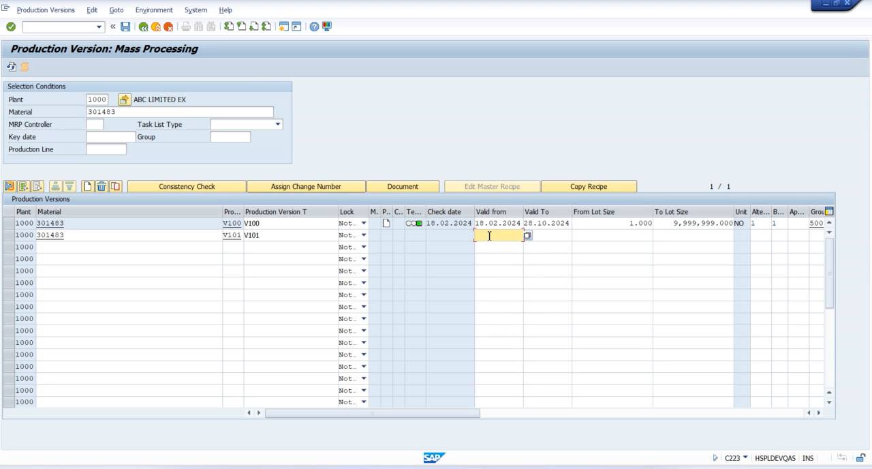
click(489, 243)
click(548, 236)
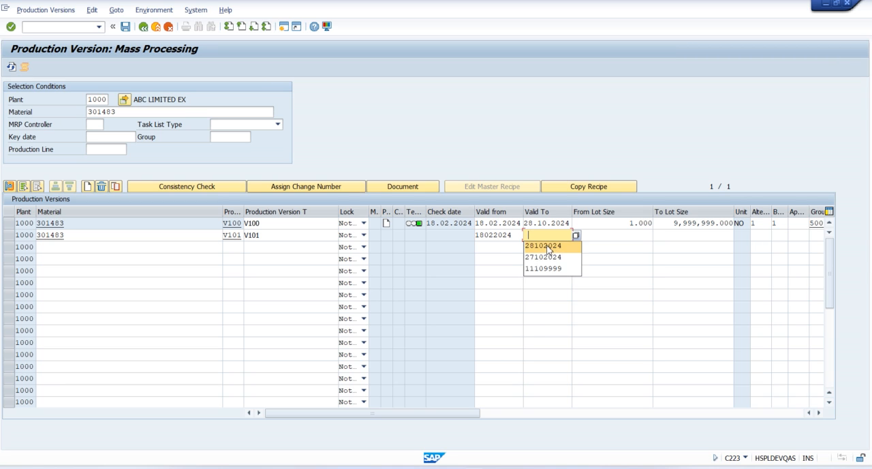
click(547, 247)
click(650, 235)
click(648, 245)
click(671, 237)
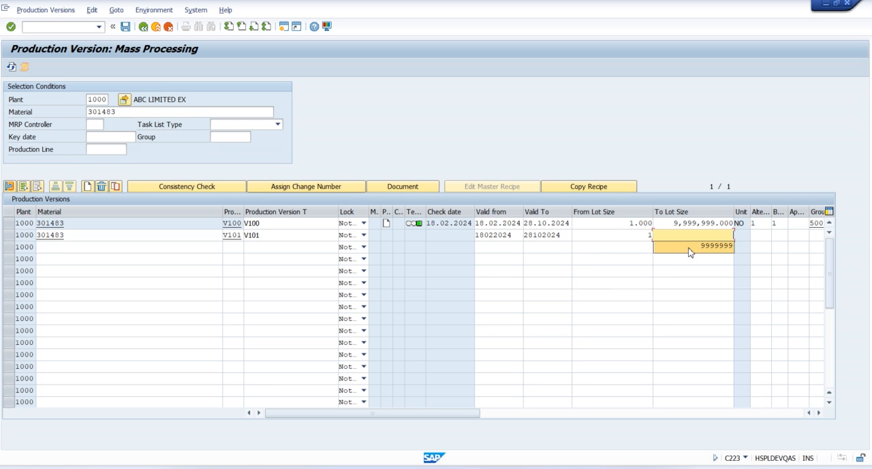
click(691, 251)
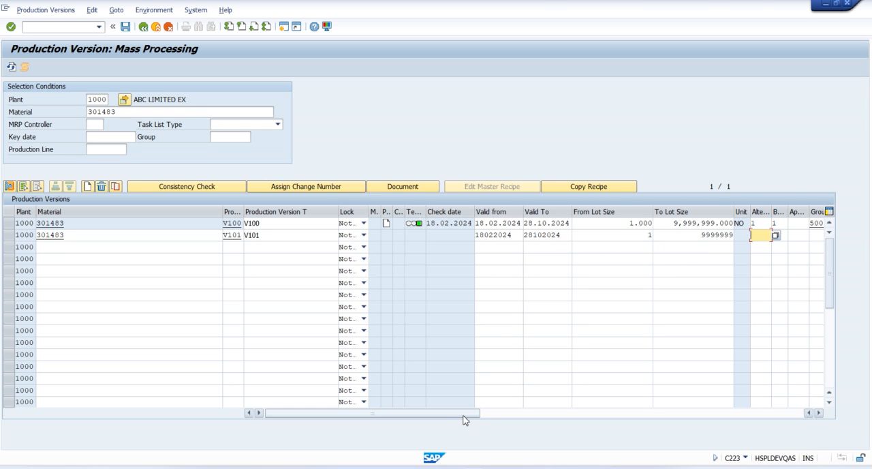
Give the V101 row BOM alternative 2 with BOM usage 1, and assign routing group 50014031 with group counter 2 from the material's task lists
drag(464, 413, 537, 413)
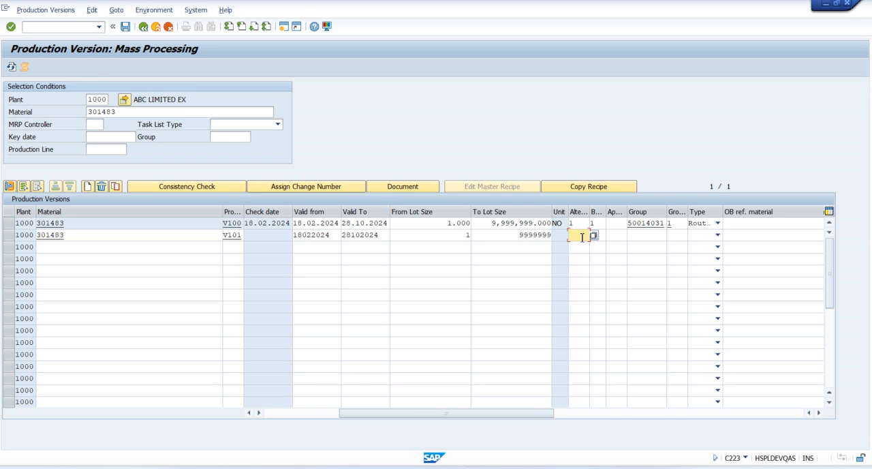
key(Tab)
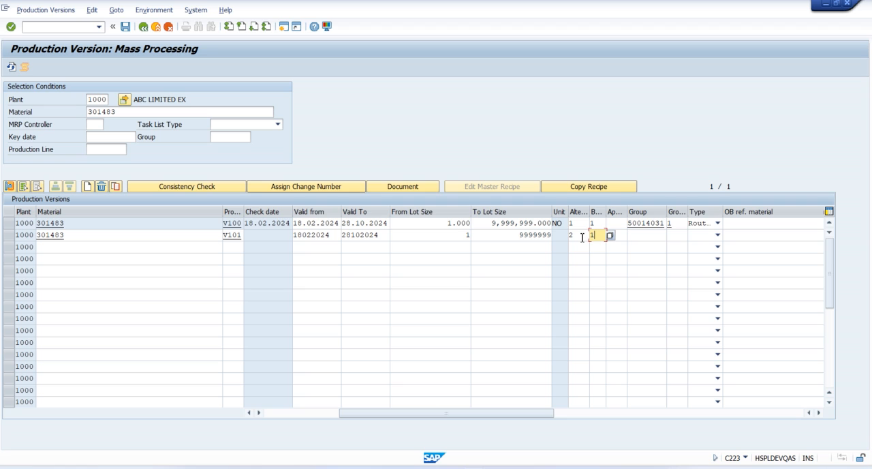
click(664, 237)
click(671, 235)
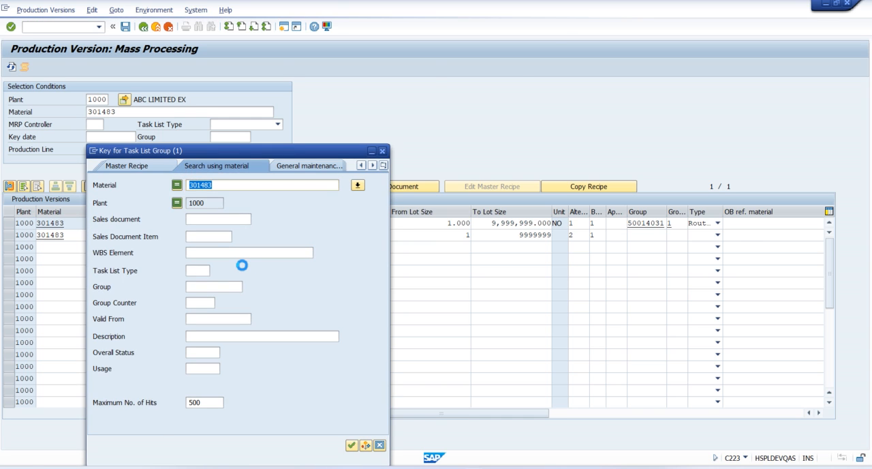
key(Return)
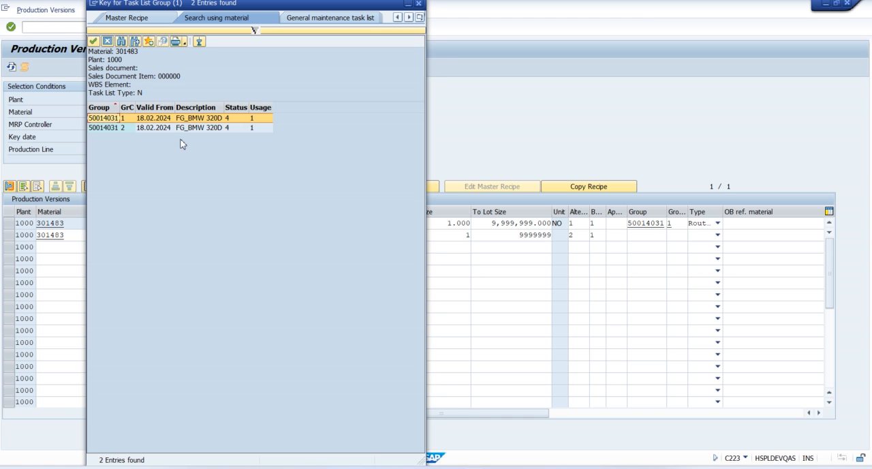
click(164, 129)
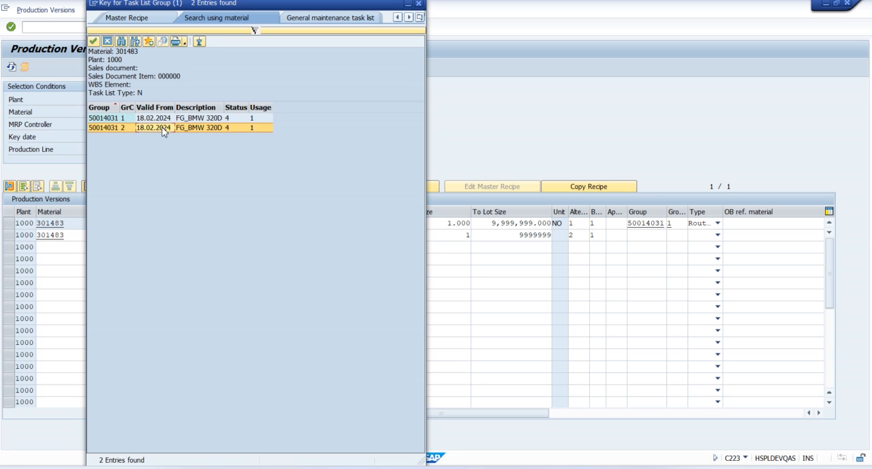
double_click(162, 129)
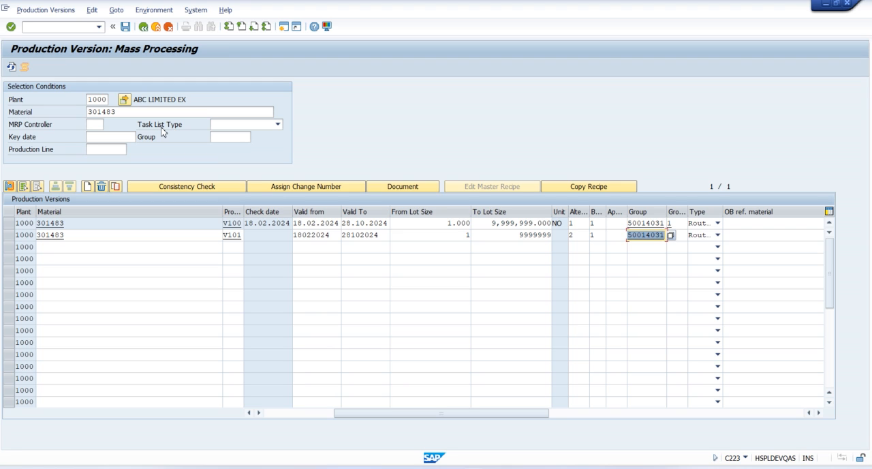
key(Return)
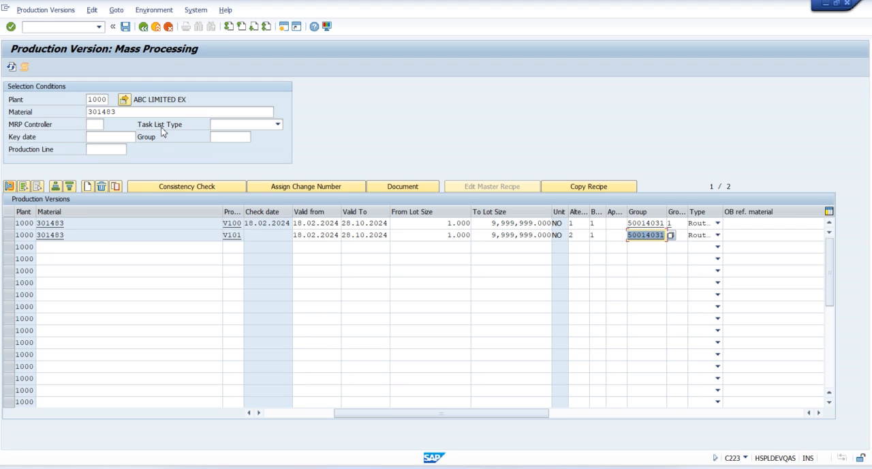
Run a consistency check on production version V101, return to the version table and deselect the row
click(9, 234)
click(194, 187)
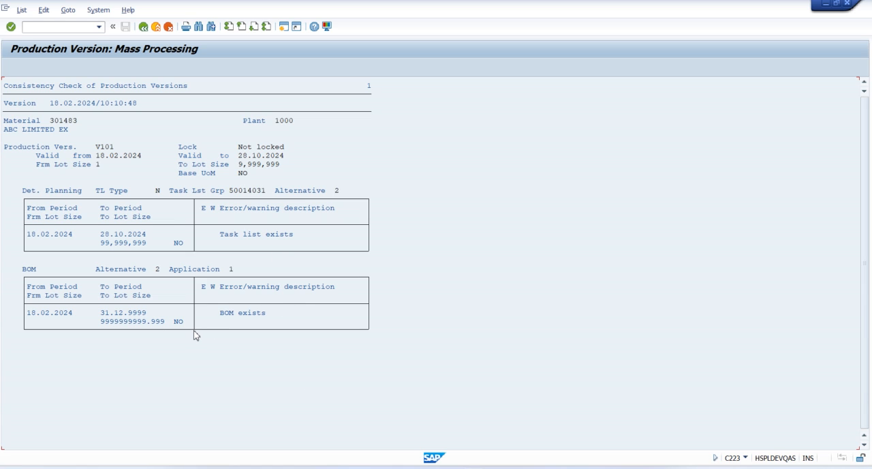
click(143, 27)
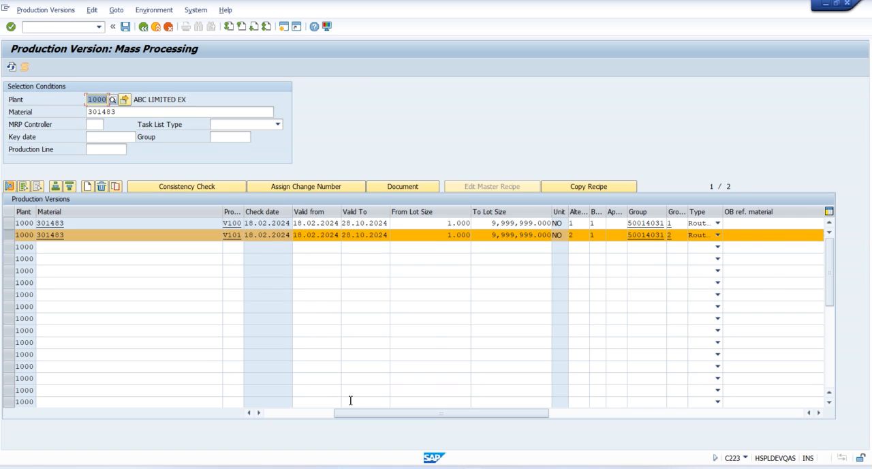
drag(351, 416, 259, 412)
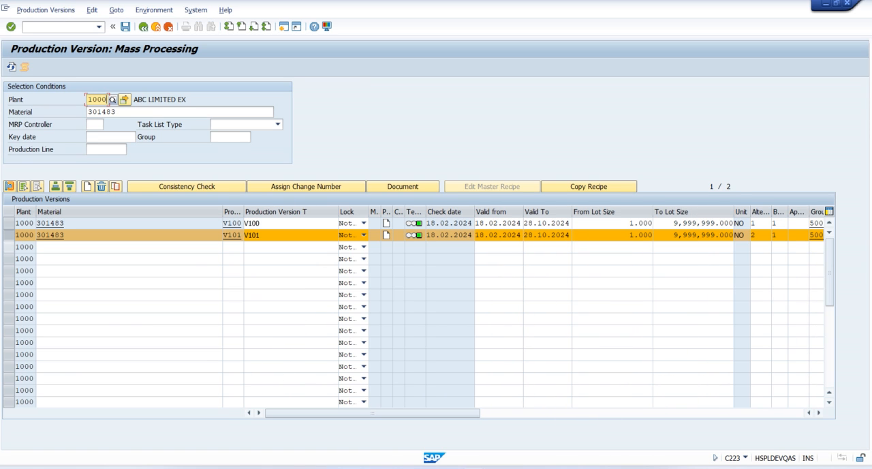
click(10, 235)
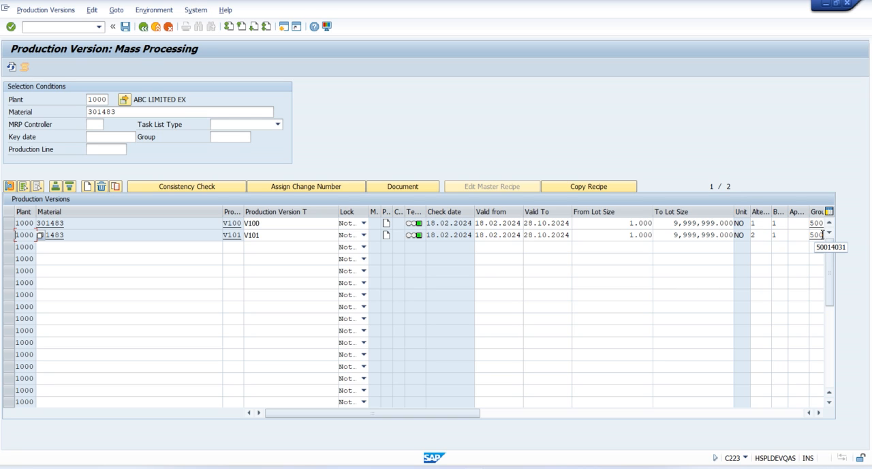
Copy material number 301483 from the V101 row into the empty third row
key(Tab)
drag(68, 236, 36, 236)
key(ctrl+c)
click(57, 248)
key(ctrl+v)
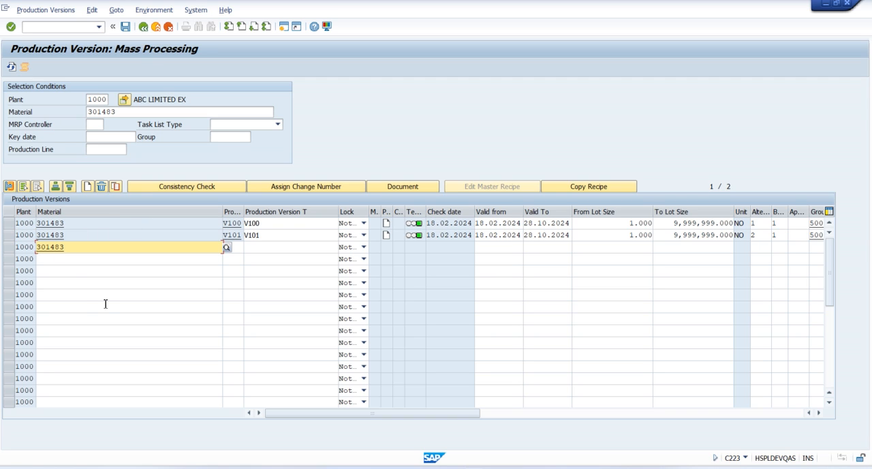
Enter V102 as both the production version and the version text of the third row
key(Tab)
text(V)
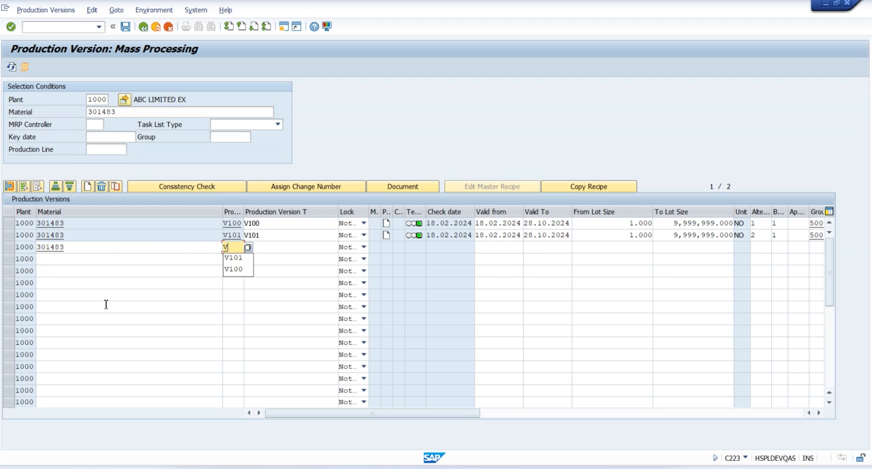
text(102)
key(Tab)
text(V10)
key(Tab)
key(Tab)
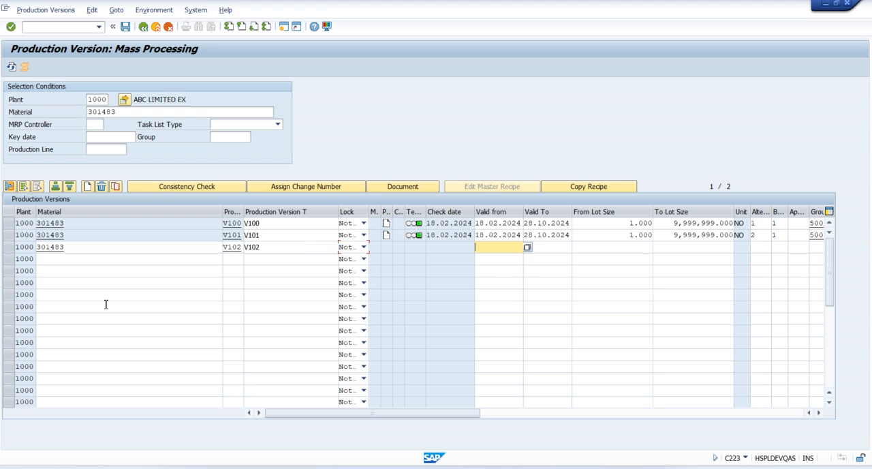
Set the V102 row's validity from 18.02.2024 to 28.10.2024 and its lot size range from 1 to 9999999
click(484, 259)
key(Tab)
click(561, 258)
key(Tab)
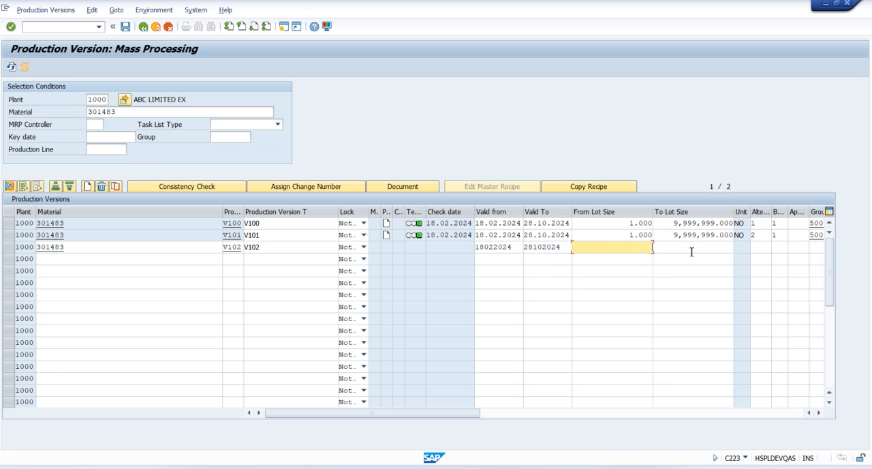
click(648, 260)
key(Tab)
click(702, 261)
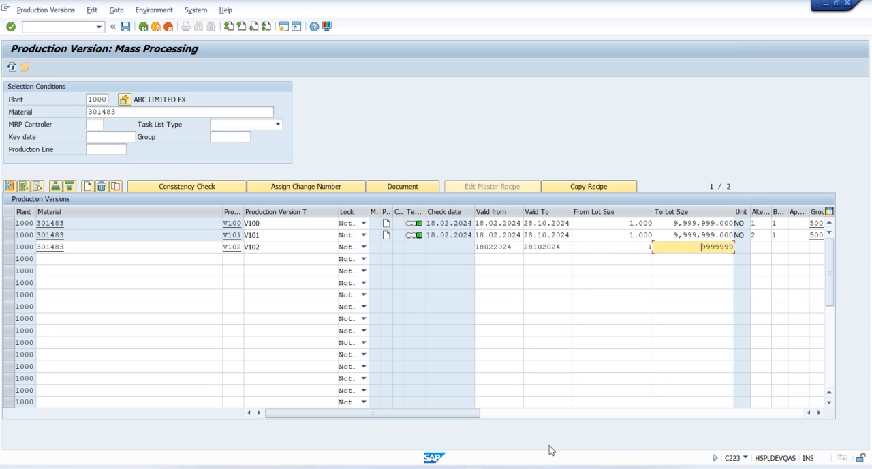
Set the V102 row's BOM alternative to 3 and its BOM usage to 1
drag(451, 414, 558, 413)
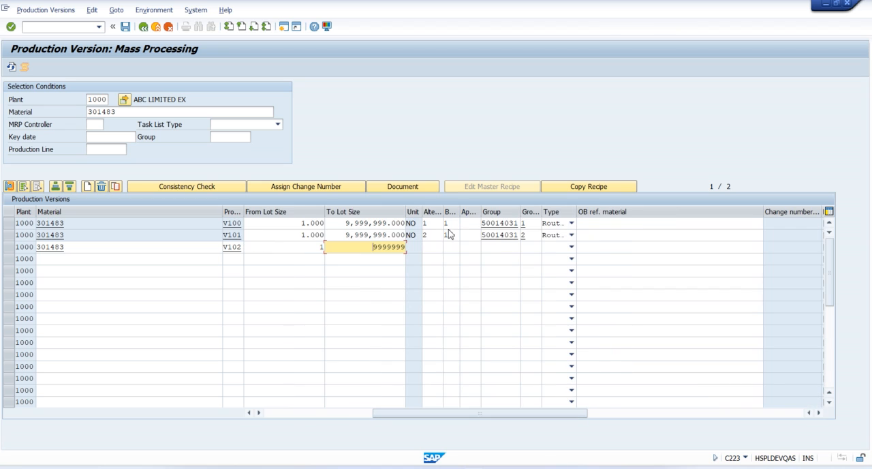
click(433, 250)
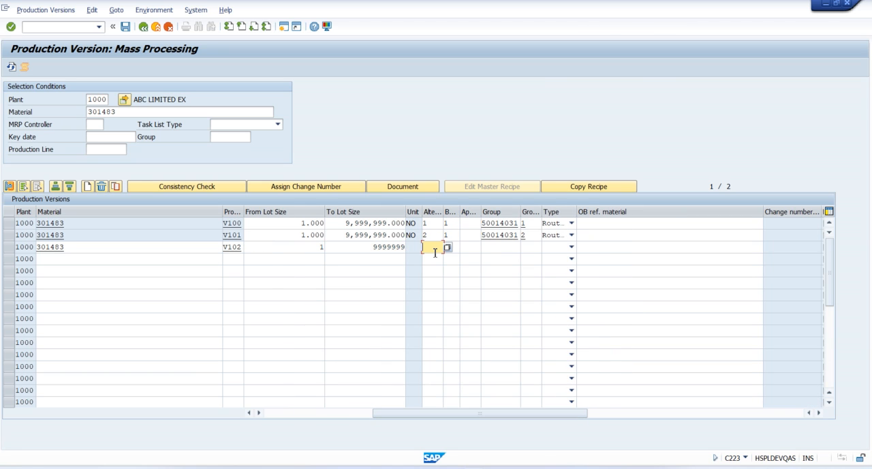
key(Tab)
key(Tab)
click(512, 247)
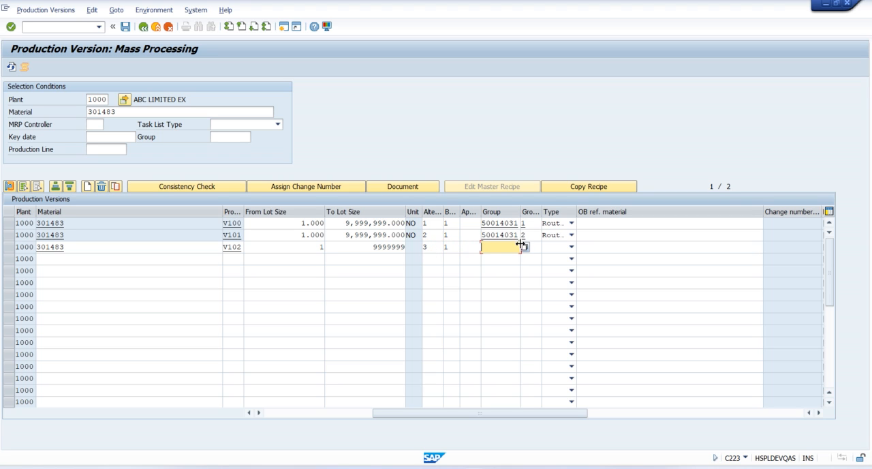
click(432, 246)
Look up the material's task lists and assign routing group 50014031 with group counter 1 to the V102 row
click(508, 247)
click(524, 248)
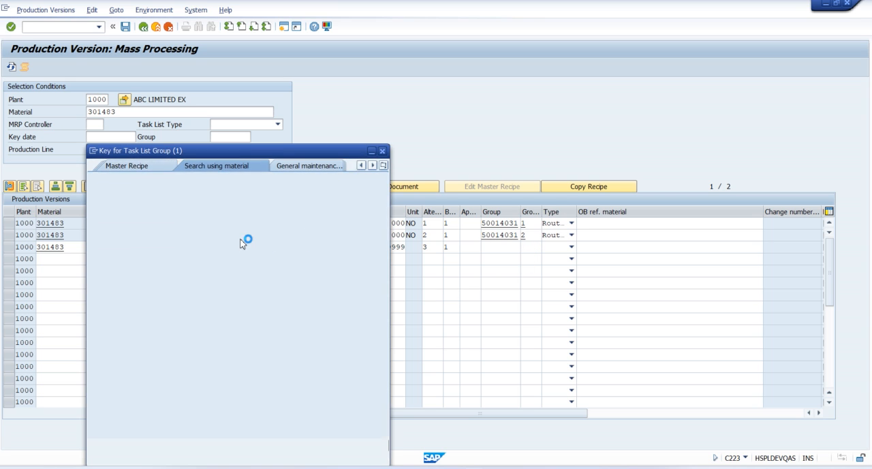
key(Return)
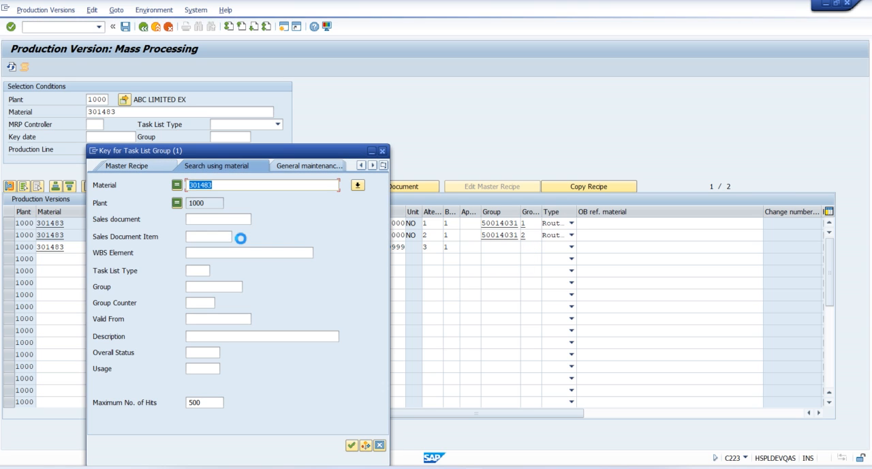
double_click(174, 122)
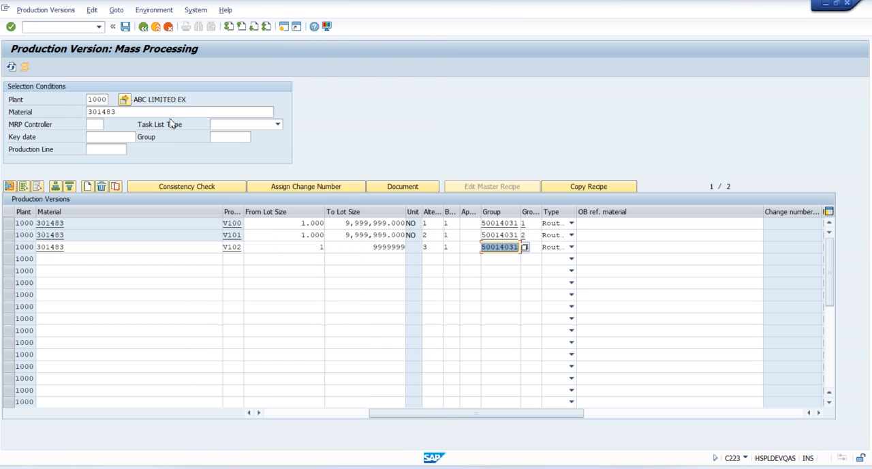
Run a consistency check on production version V102 and return from its result list to the table
drag(399, 415, 263, 414)
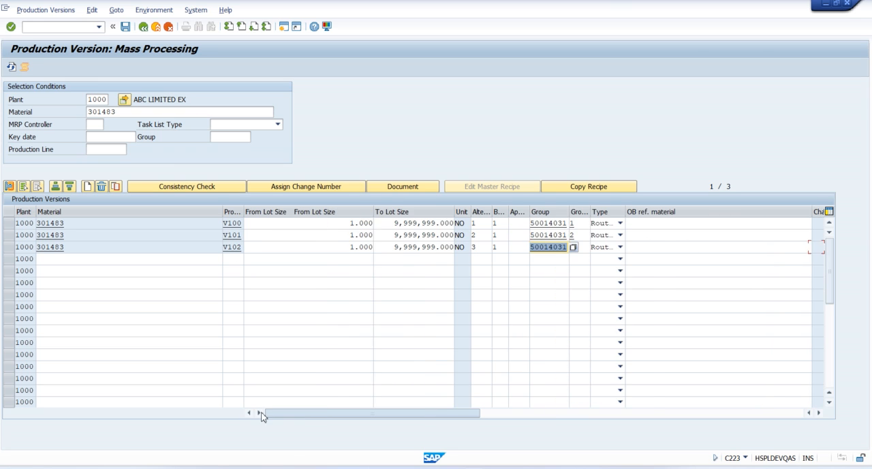
click(10, 246)
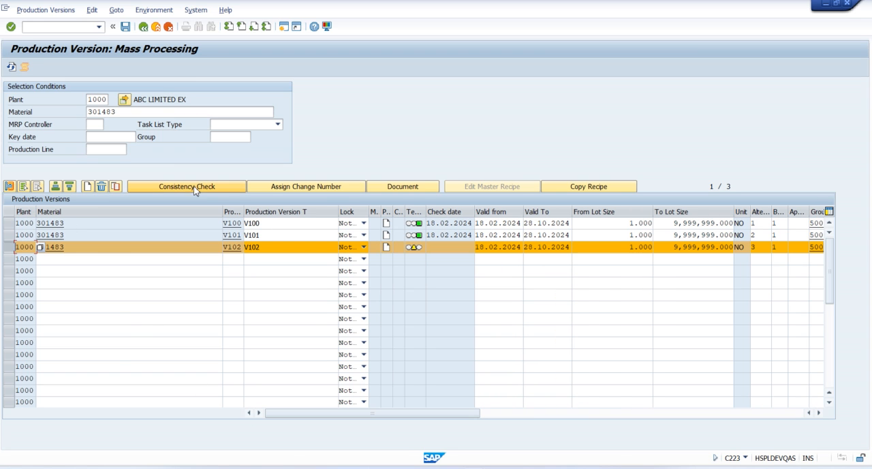
click(186, 186)
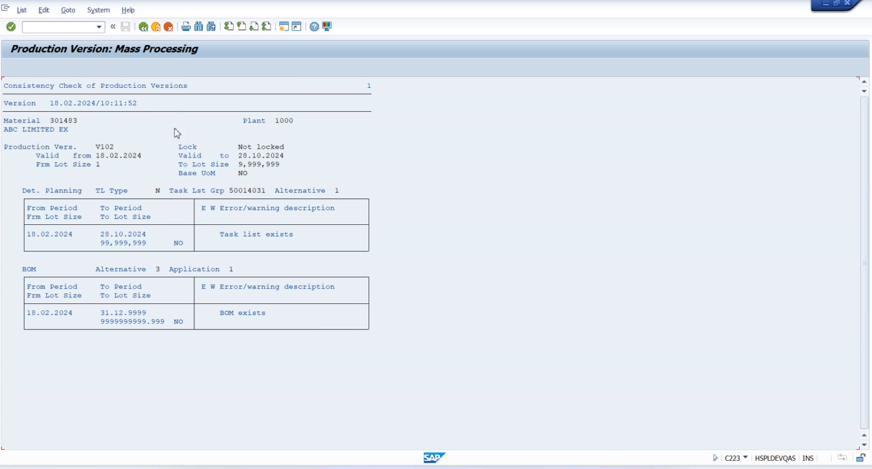
click(143, 26)
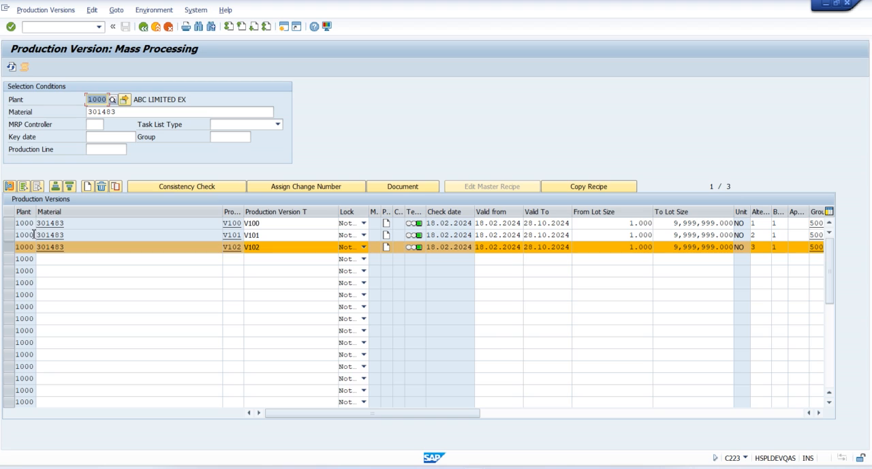
Save the production versions V100, V101 and V102 of material 301483
click(20, 247)
click(126, 28)
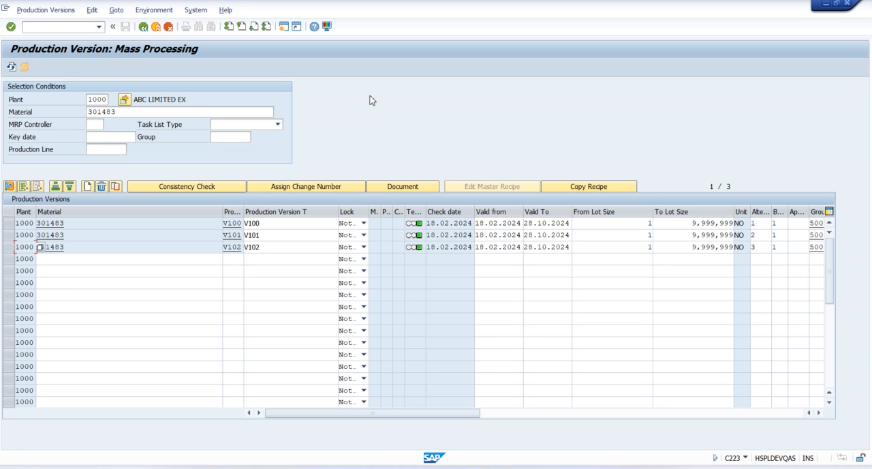
Compare the BOM alternative, routing group and group counter assigned to each of the saved production versions V100, V101 and V102
drag(411, 412, 485, 409)
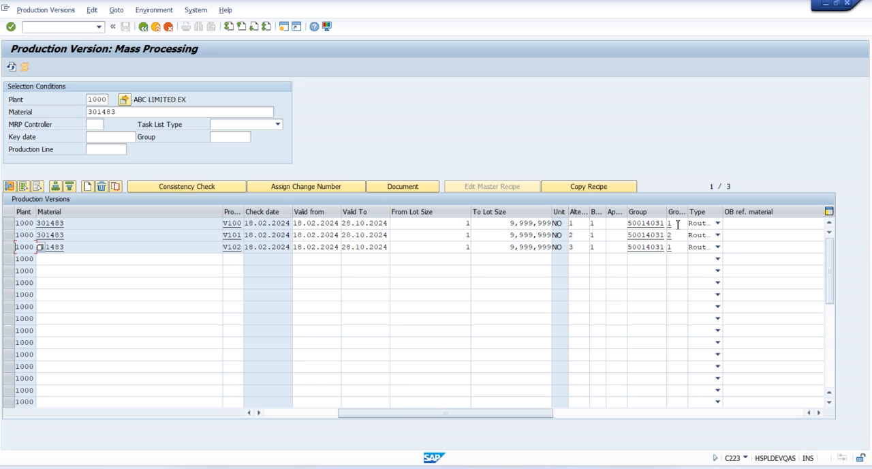
click(585, 234)
click(680, 236)
click(583, 248)
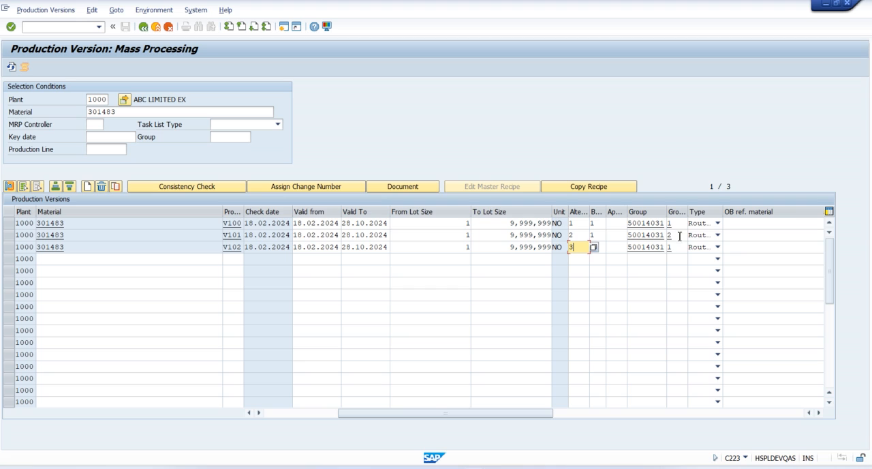
click(680, 248)
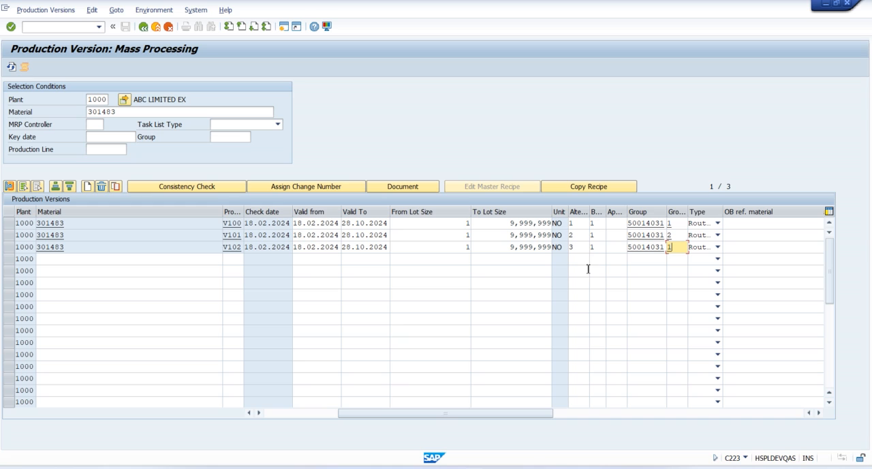
click(581, 225)
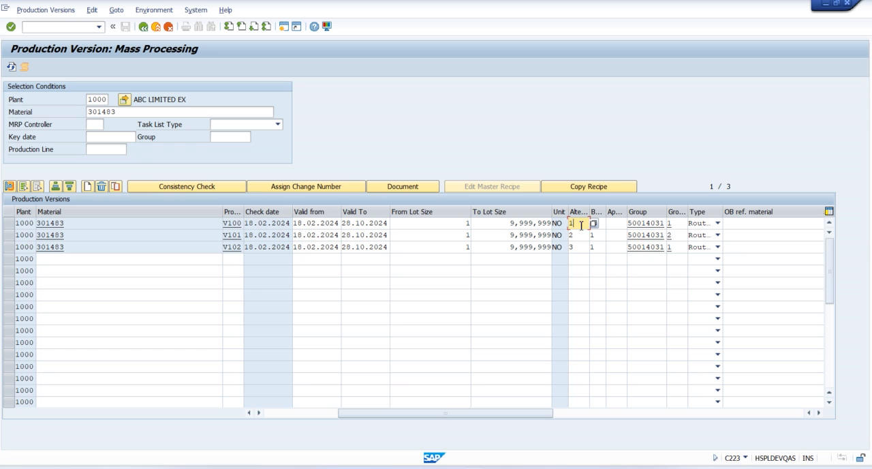
click(679, 235)
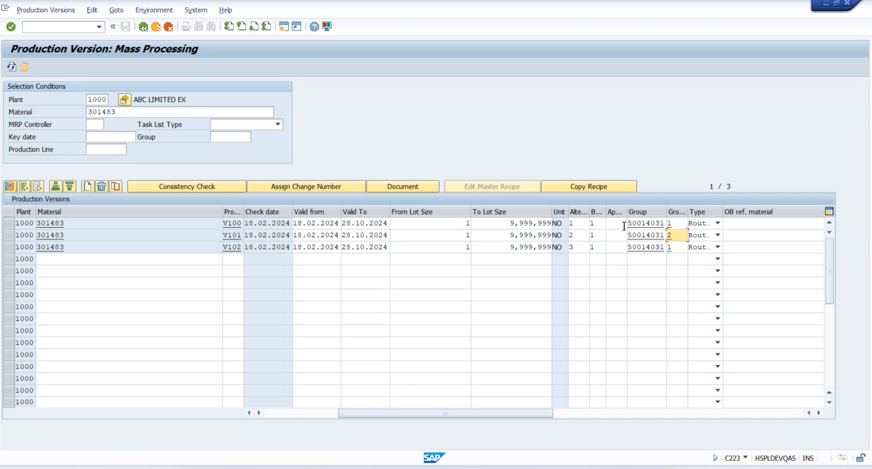
click(575, 238)
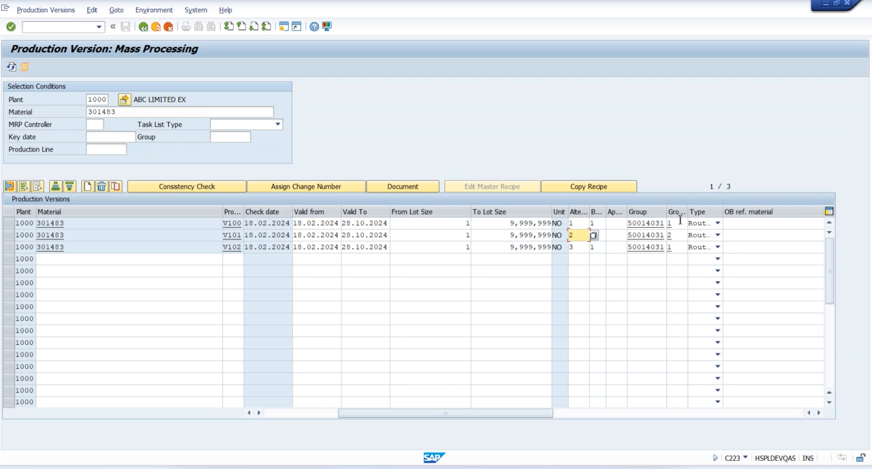
click(680, 221)
click(581, 247)
click(679, 235)
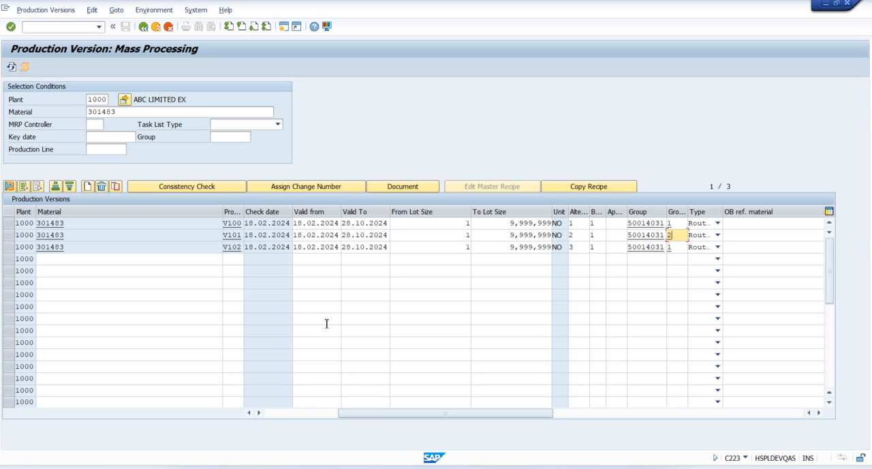
drag(360, 412, 269, 413)
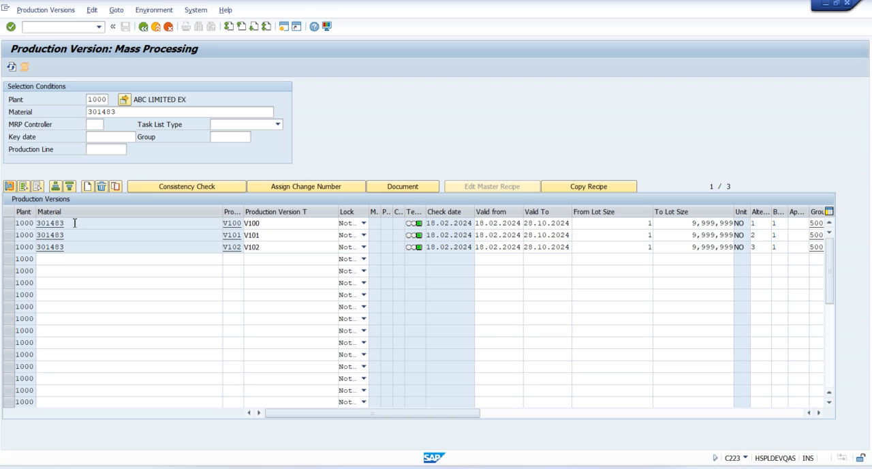
Copy the material number 301483 from the V100 row and open production order creation (CO01) in a new session
drag(72, 223, 36, 223)
click(36, 223)
click(36, 223)
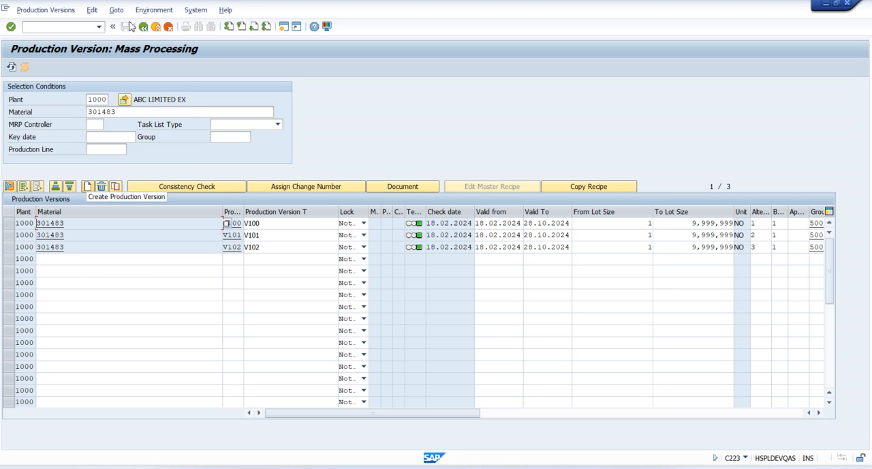
drag(66, 223, 38, 224)
click(39, 224)
click(284, 27)
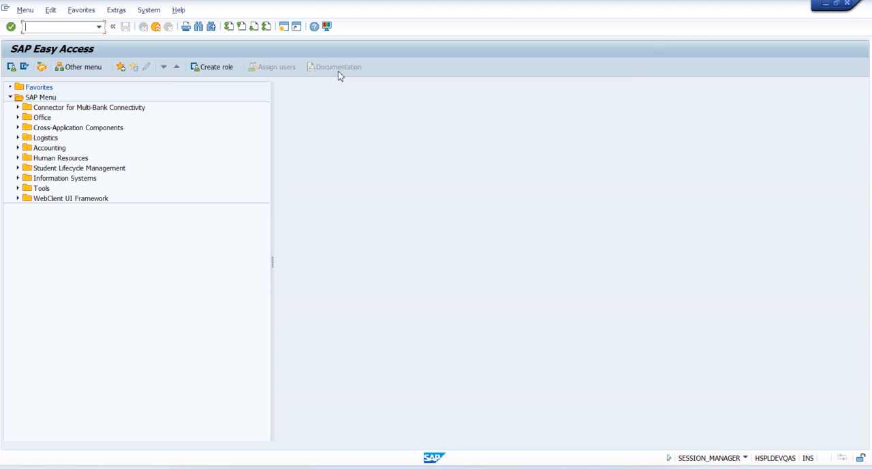
text(CO01)
key(Return)
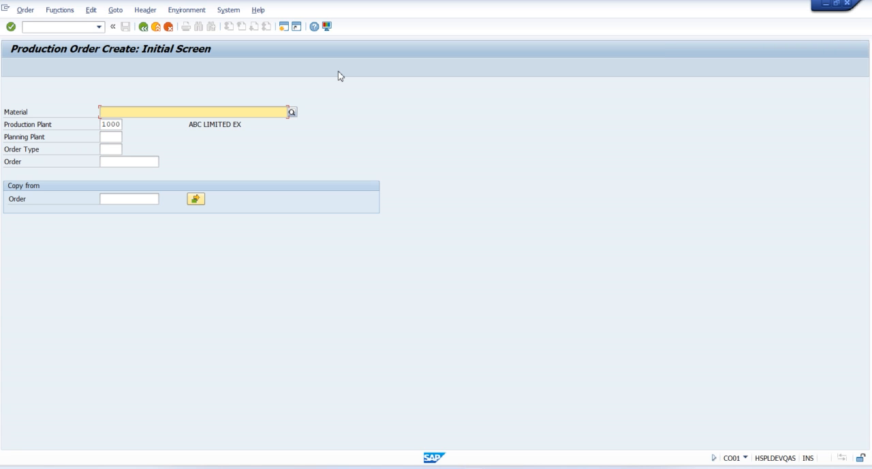
Start a production order for material 301483 in plant 1000 with order type ZP01 and continue to its header
key(ctrl+v)
click(113, 147)
click(113, 148)
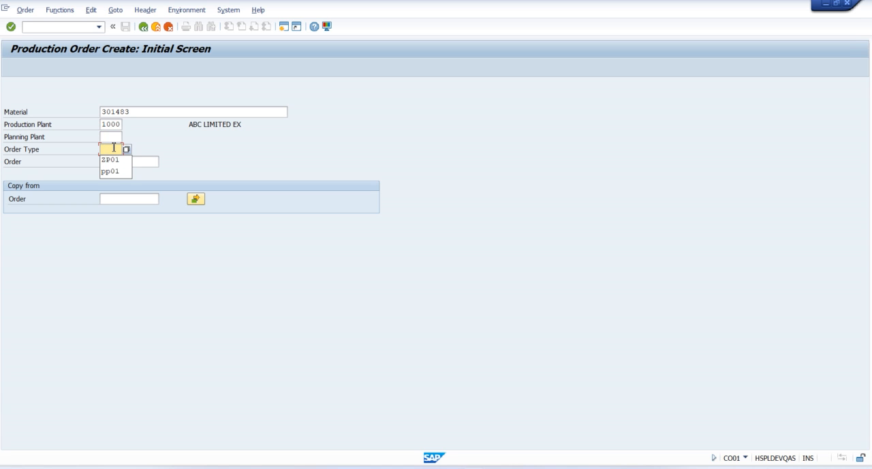
key(Down)
key(Return)
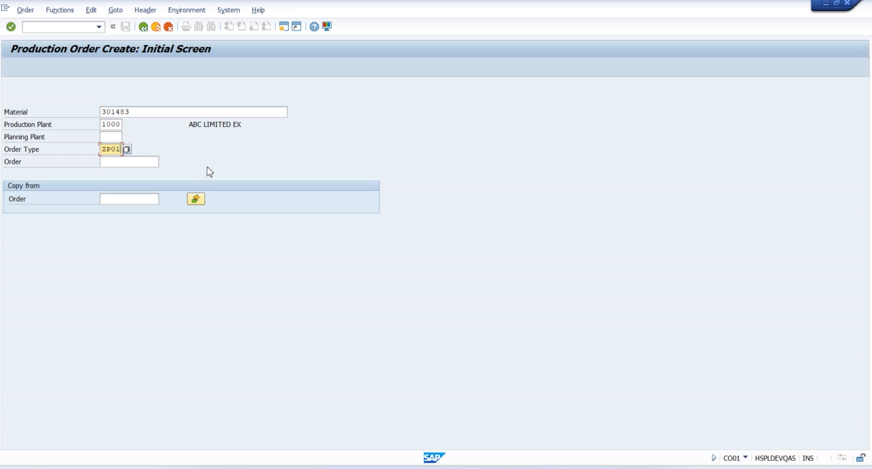
key(Return)
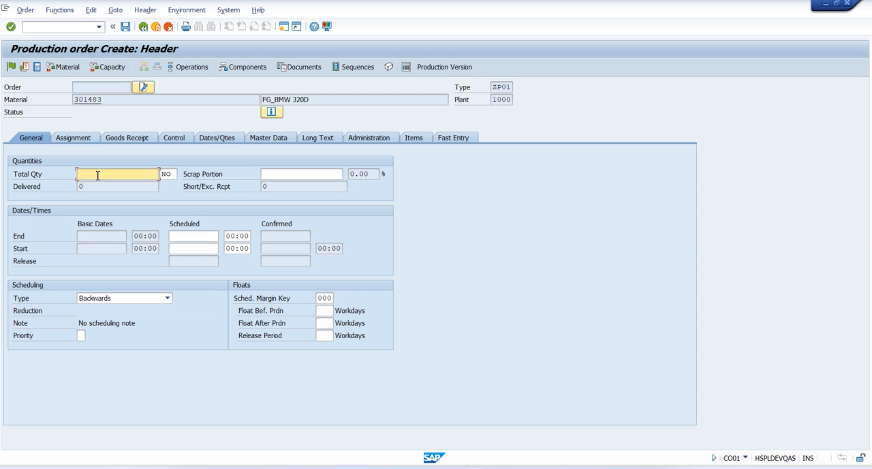
Set the order's total quantity to 1, scheduling type to Forwards and scheduled start to 18.02.2024, accepting the date warning
text(1)
click(131, 297)
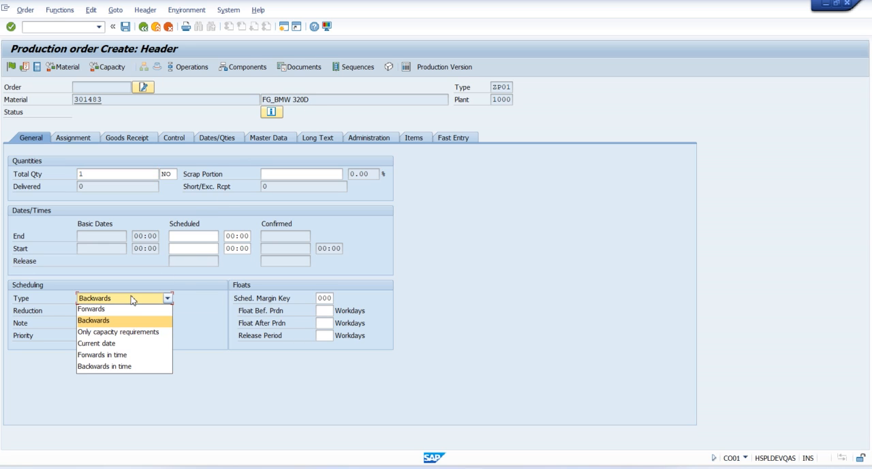
click(146, 310)
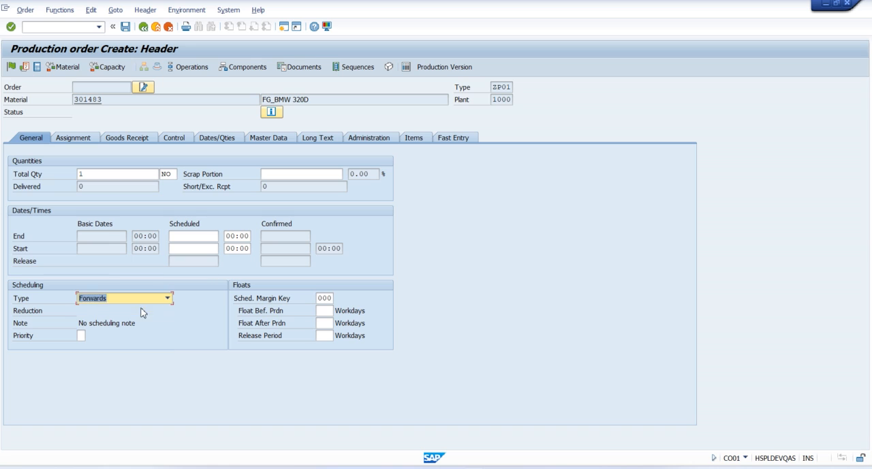
click(207, 252)
text(18022024)
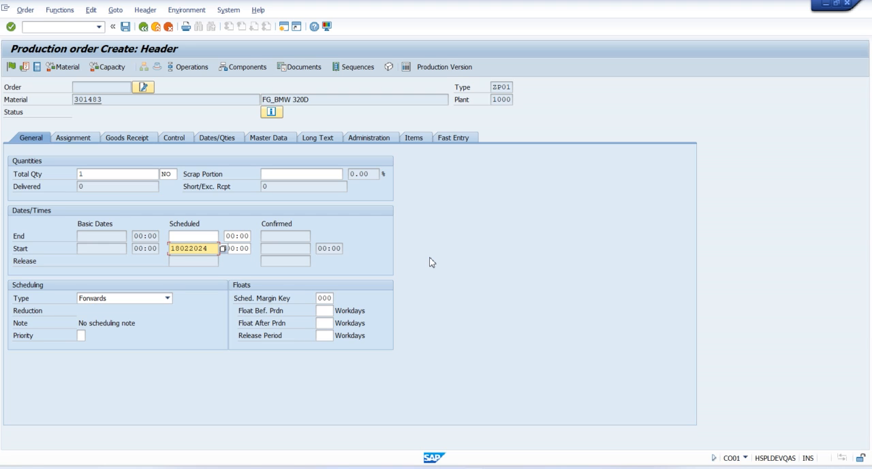
key(Return)
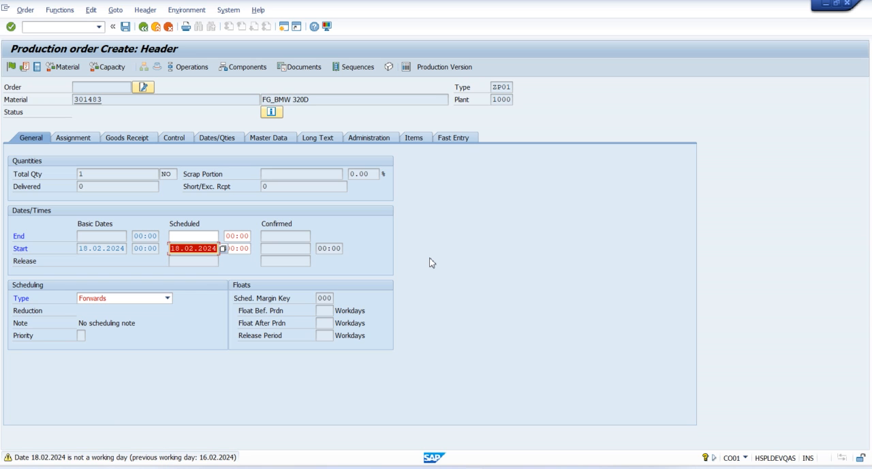
key(Return)
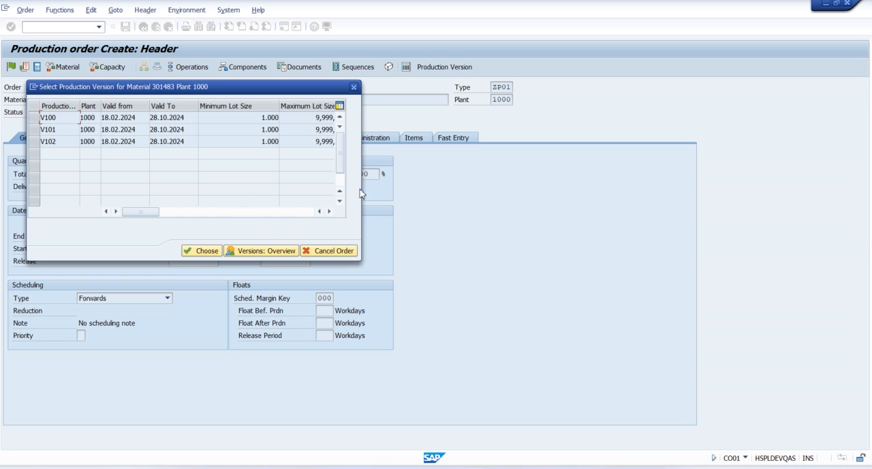
Review the production versions V100, V101 and V102 offered for the order, highlight V100, and dismiss the selection and the missing parts message
drag(227, 94, 274, 80)
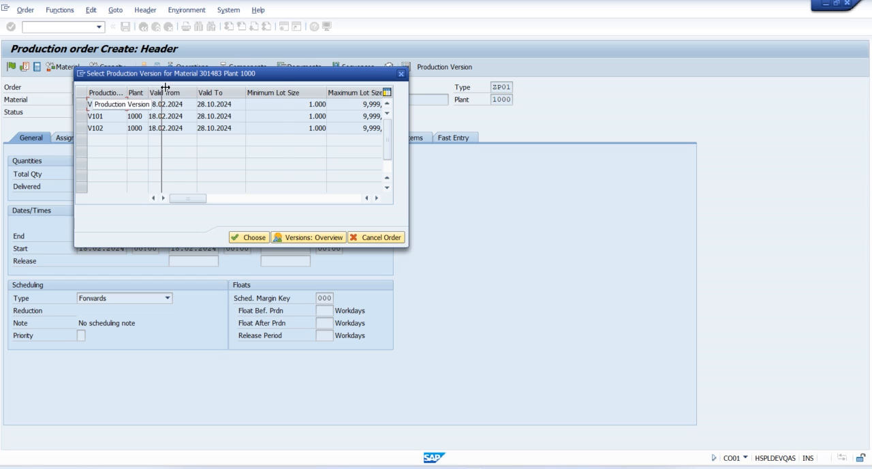
double_click(128, 92)
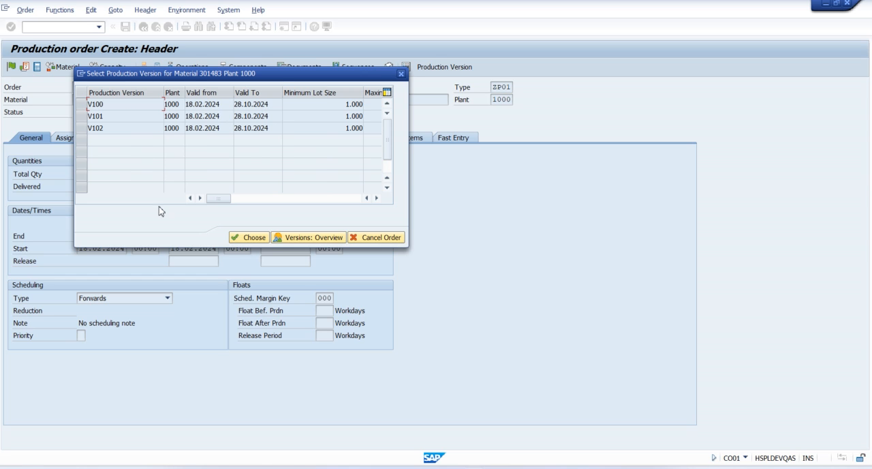
click(117, 125)
click(82, 103)
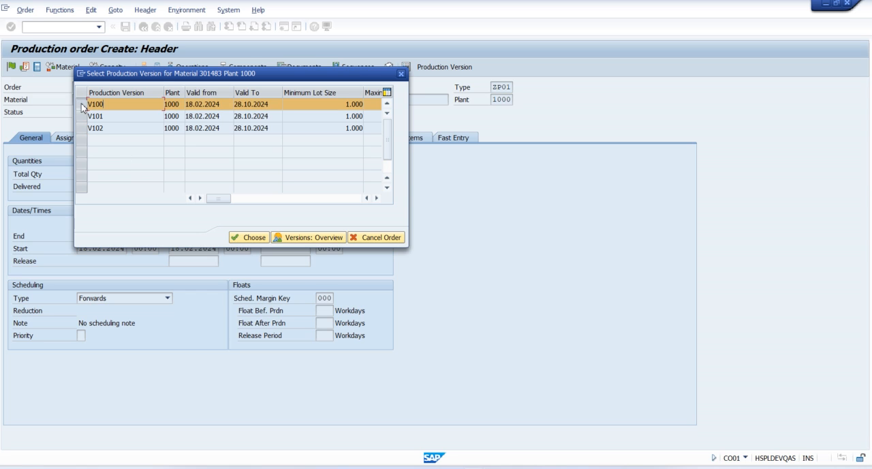
click(82, 116)
click(81, 127)
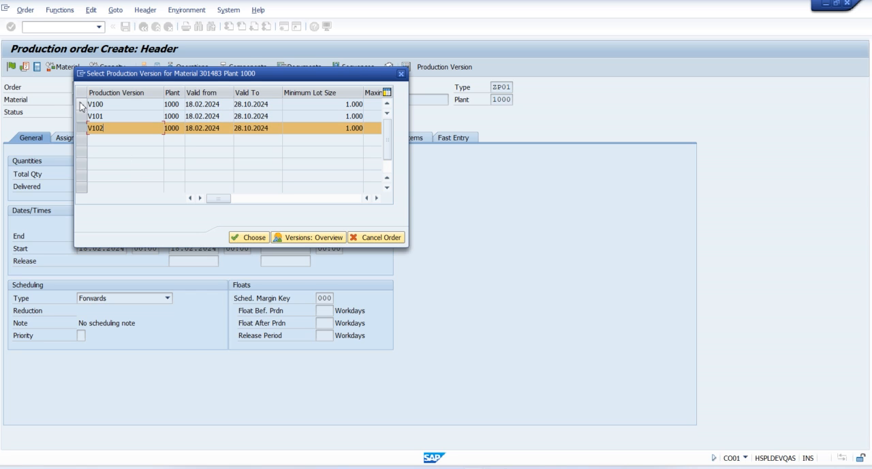
click(83, 104)
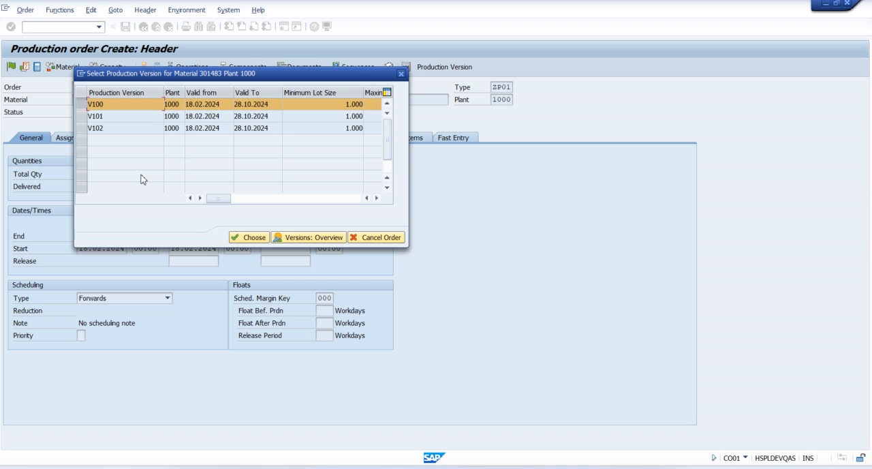
click(402, 74)
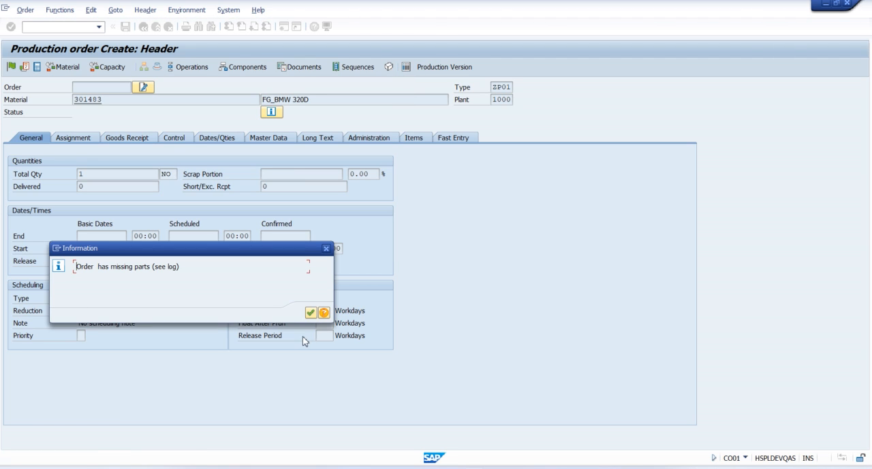
click(309, 314)
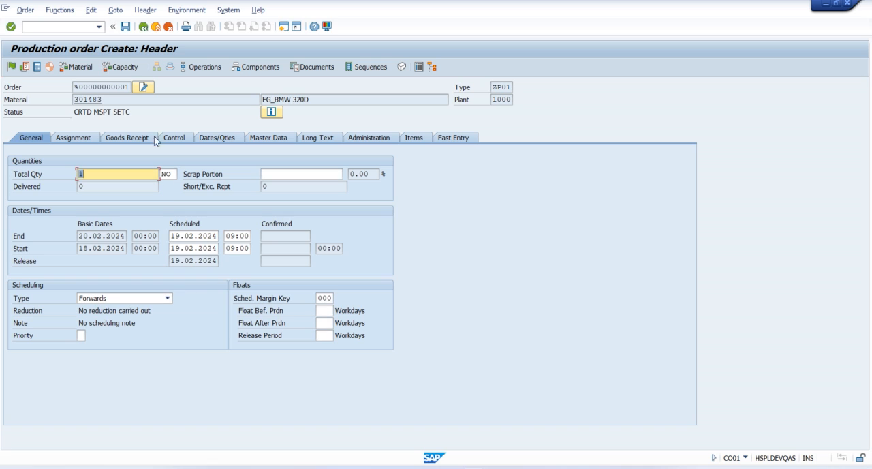
Discard the unsaved production order and return to the SAP Easy Access screen
click(104, 101)
drag(105, 100, 72, 104)
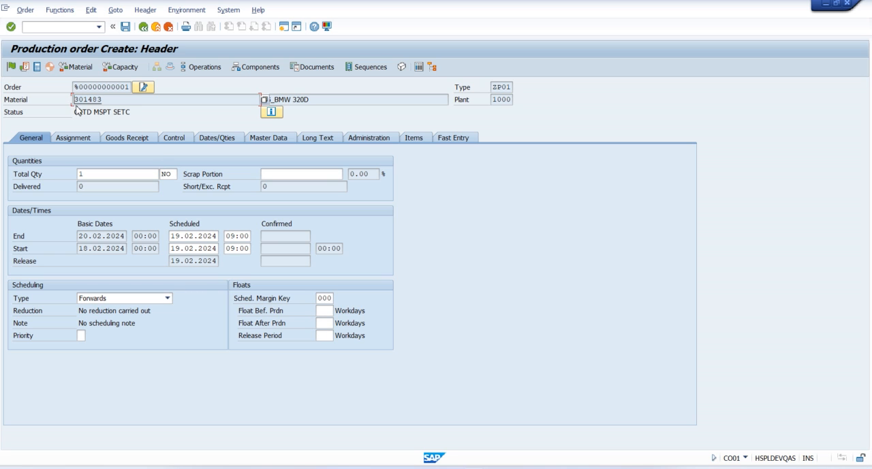
click(144, 31)
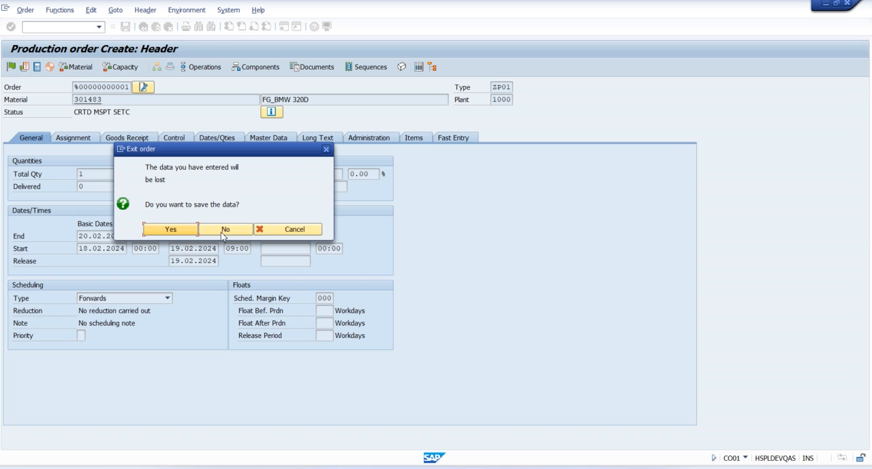
click(222, 230)
click(155, 27)
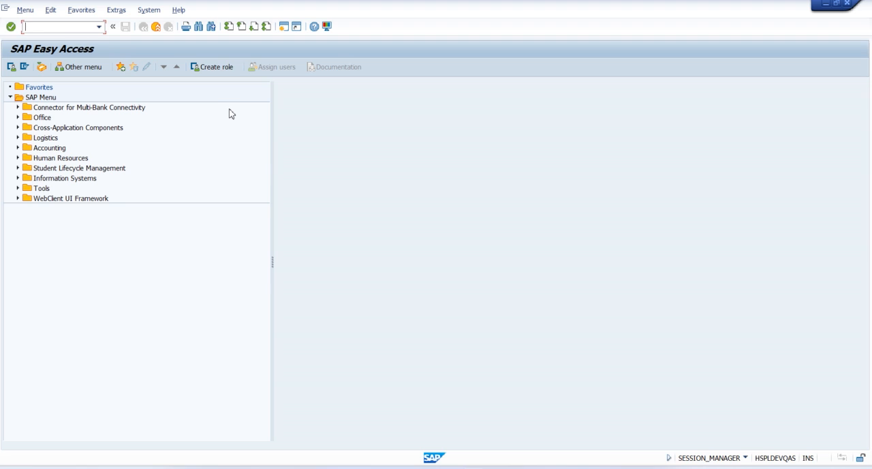
Open the stock/requirements list (MD04) for material 301483 in plant 1000 and examine its stock line and available quantity
text(MD04)
key(Return)
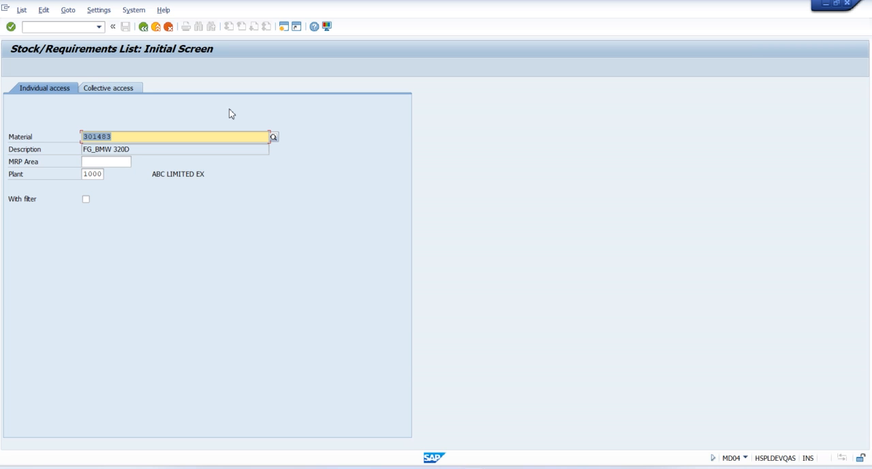
key(Return)
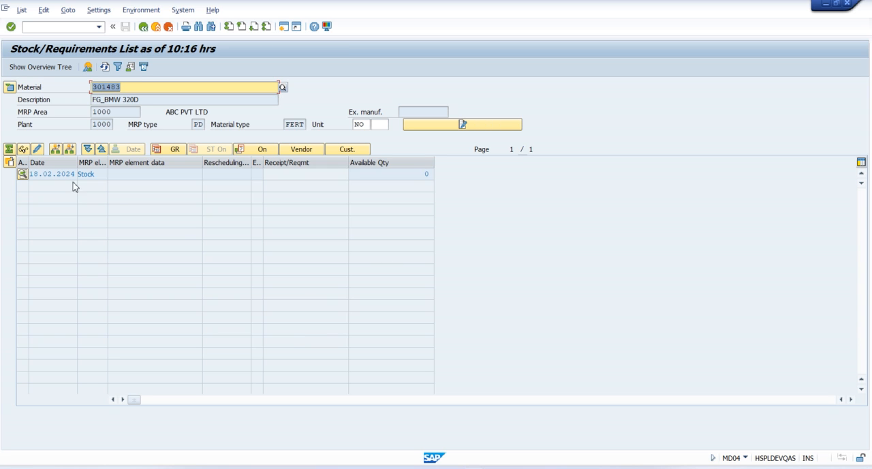
click(102, 173)
click(421, 178)
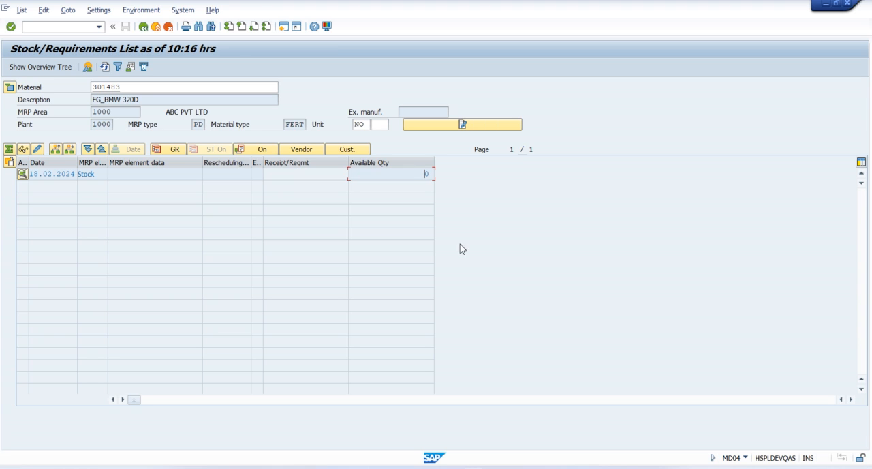
Copy the material number 301483 from the stock/requirements list and open a new session
click(125, 87)
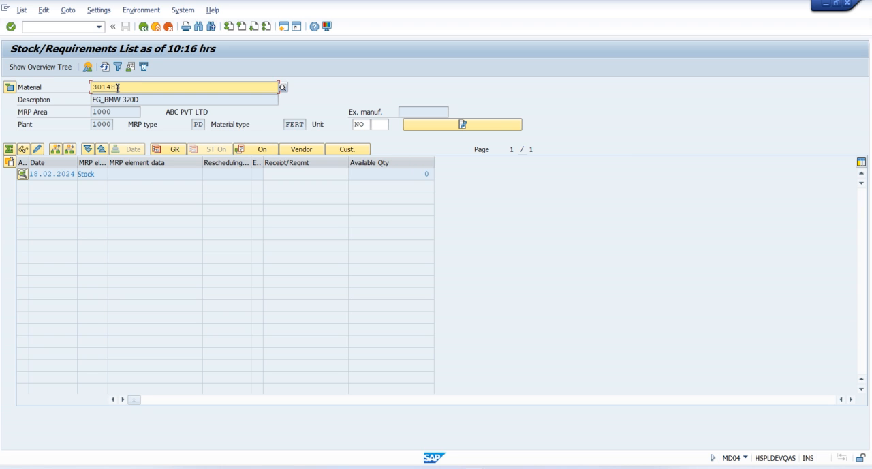
drag(123, 86, 99, 87)
click(284, 28)
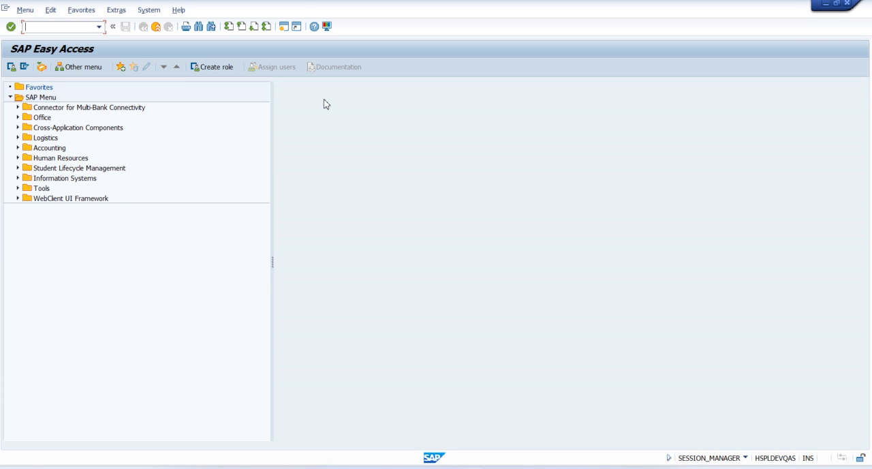
Open planned independent requirements creation (MD61) for material 301483 in plant 1000 and review the available planning period formats
text(MD61)
key(Return)
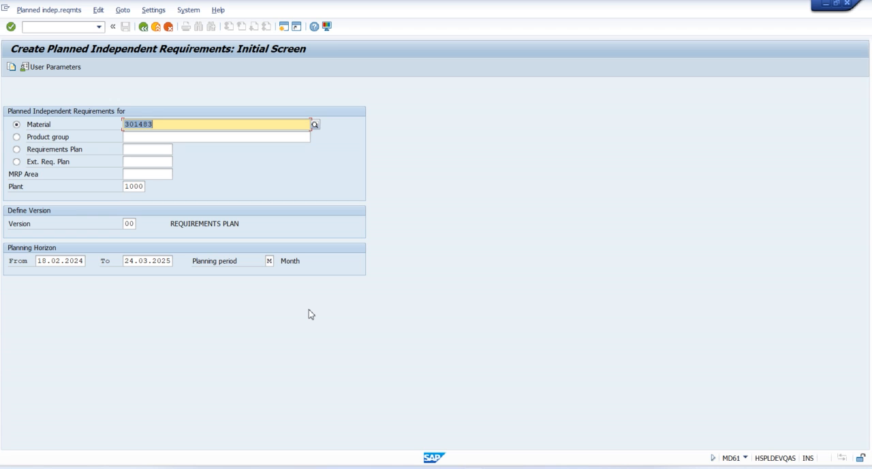
click(271, 261)
click(279, 263)
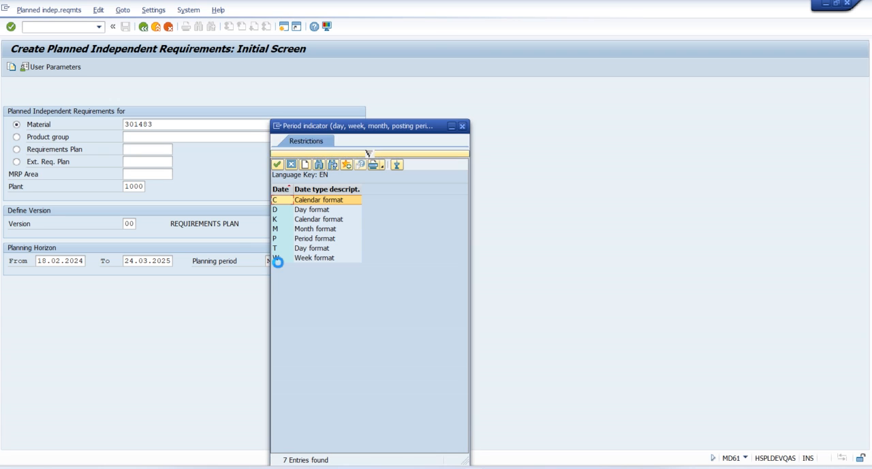
click(308, 210)
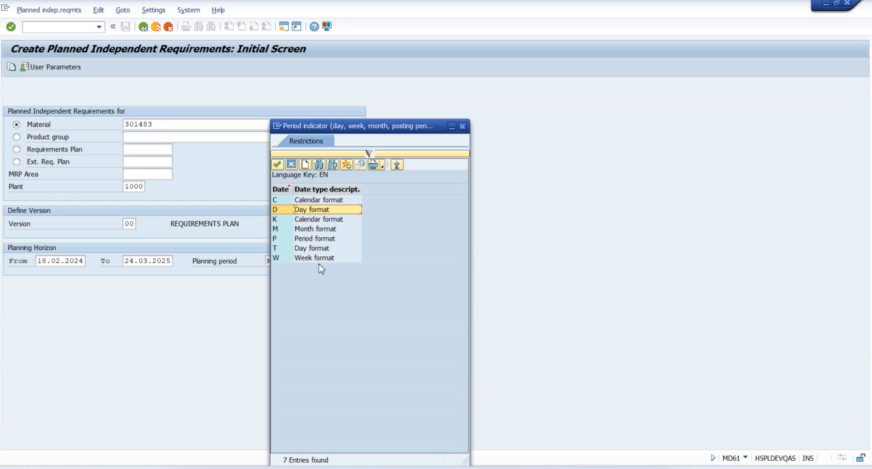
click(462, 127)
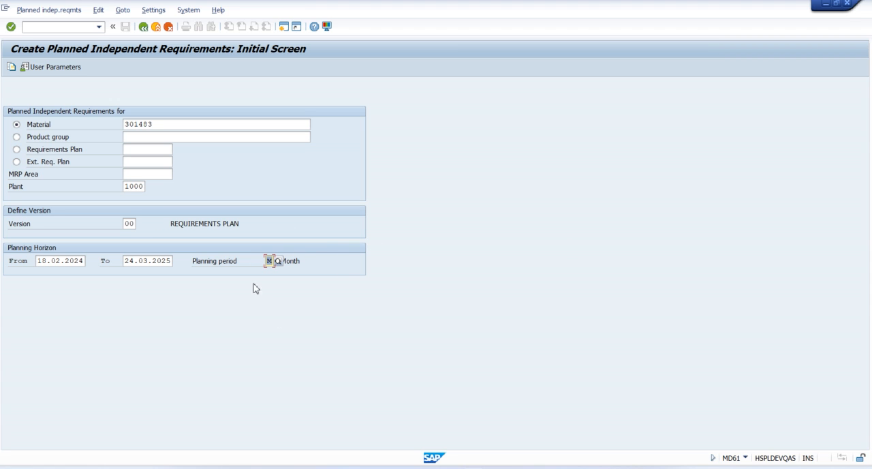
Enter planned independent requirements for material 301483 of 2 for month 02.2024 and 5 for 03.2024, and save them
click(307, 266)
key(Return)
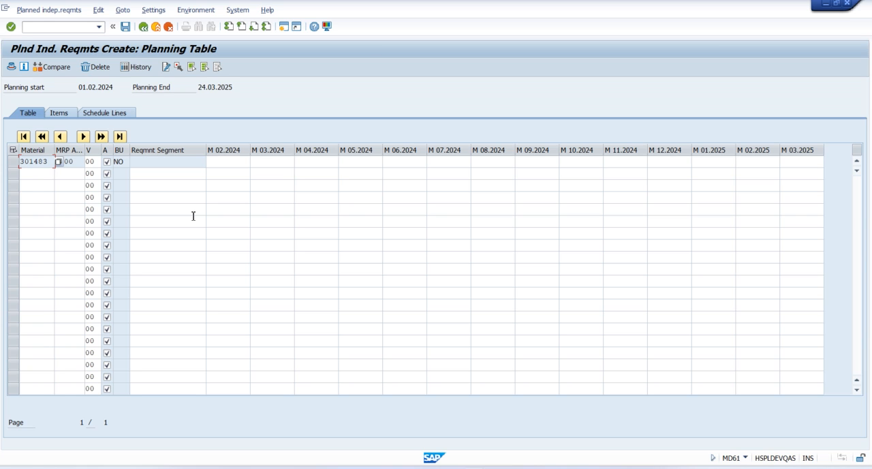
click(235, 164)
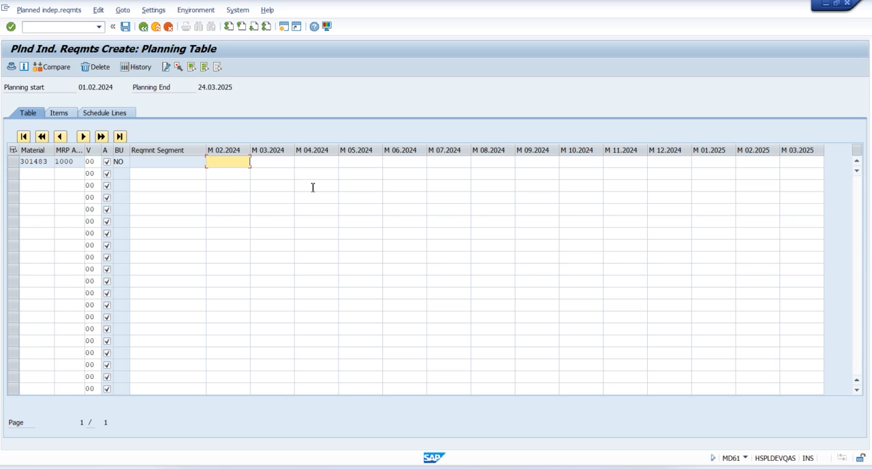
text(2)
key(Tab)
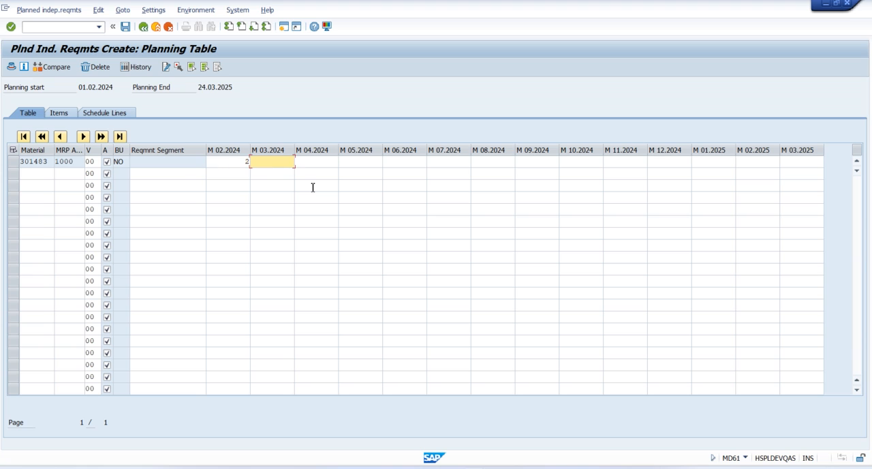
text(5)
click(359, 112)
click(125, 27)
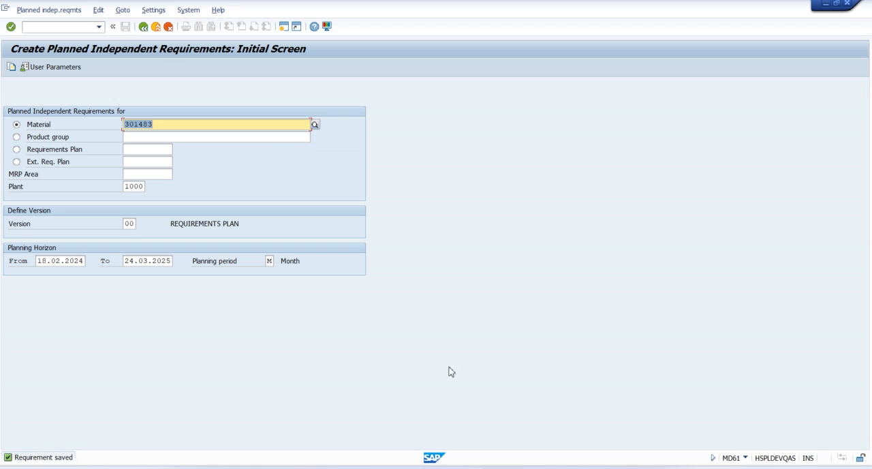
Switch to the stock/requirements list for material 301483, refresh it, and examine its independent requirement lines
mouse_move(471, 449)
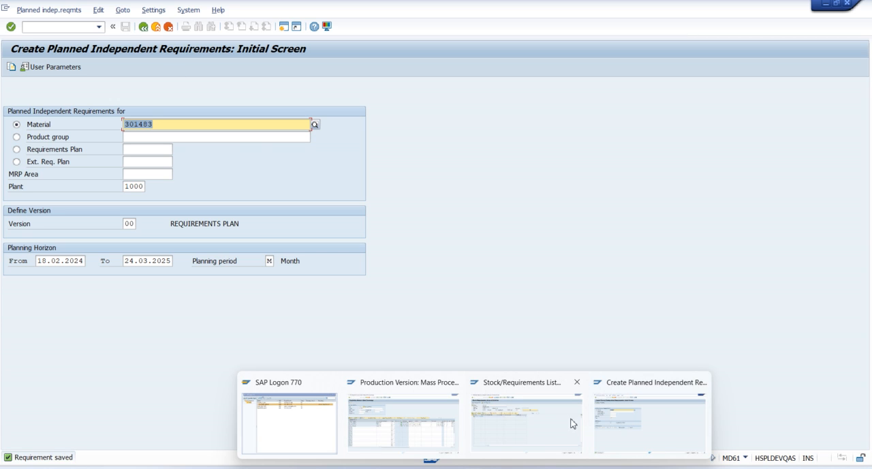
click(526, 421)
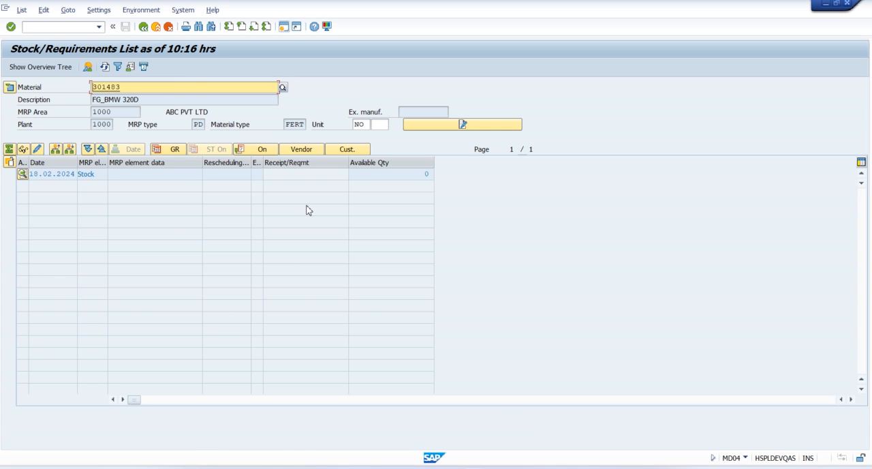
click(104, 67)
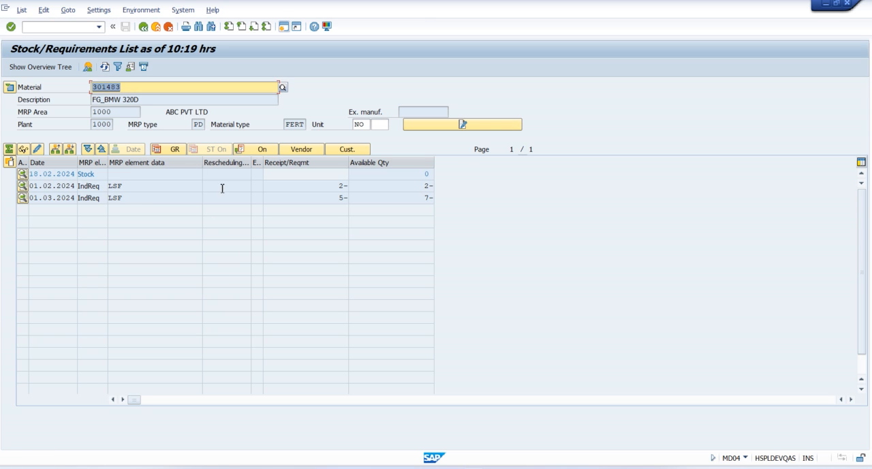
click(103, 186)
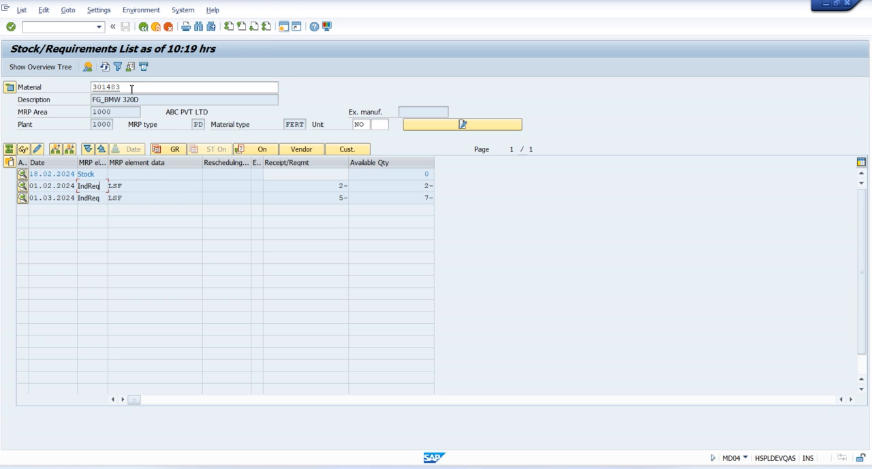
Copy the material number from the stock/requirements list and open MRP Live (MD01N) in a new session
drag(132, 89, 100, 88)
click(284, 27)
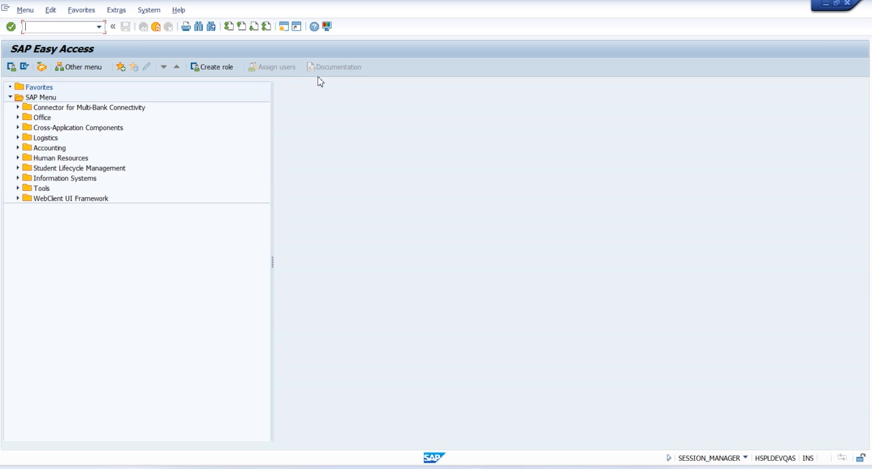
text(MD0)
key(Return)
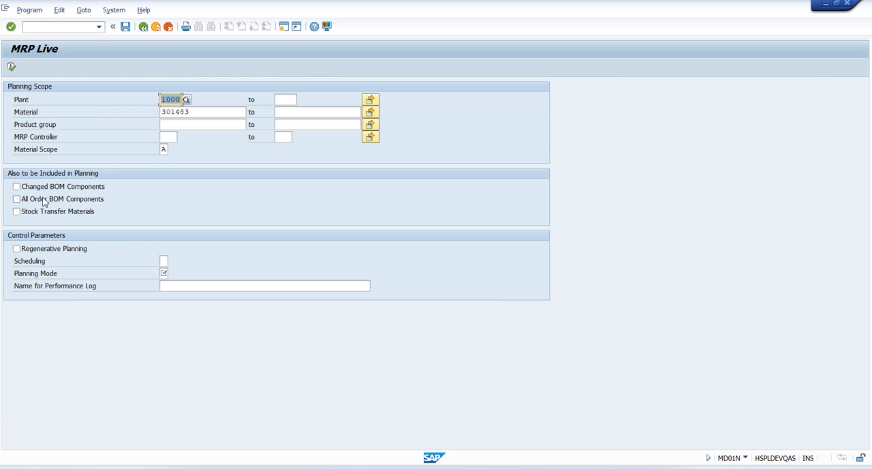
Run MRP Live including changed BOM components, all order BOM components and stock transfer materials, with scheduling 1 and planning mode 1
click(25, 188)
click(17, 199)
click(16, 211)
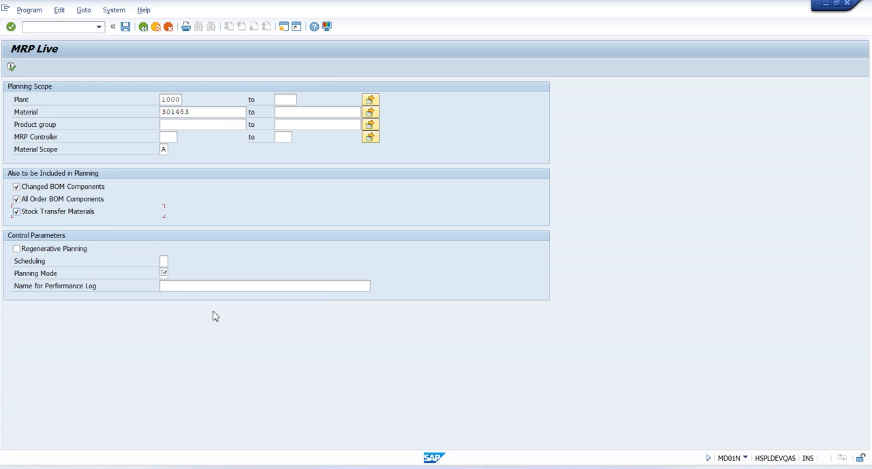
click(164, 263)
key(space)
click(168, 271)
click(165, 275)
key(space)
click(168, 287)
click(11, 66)
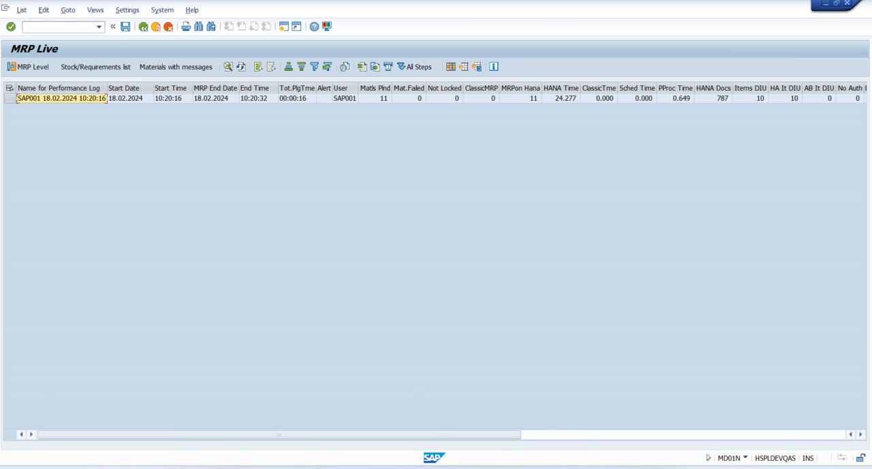
Refresh the stock/requirements list, examine the planned orders, and widen the Production Version column to check the version assigned to them
mouse_move(474, 468)
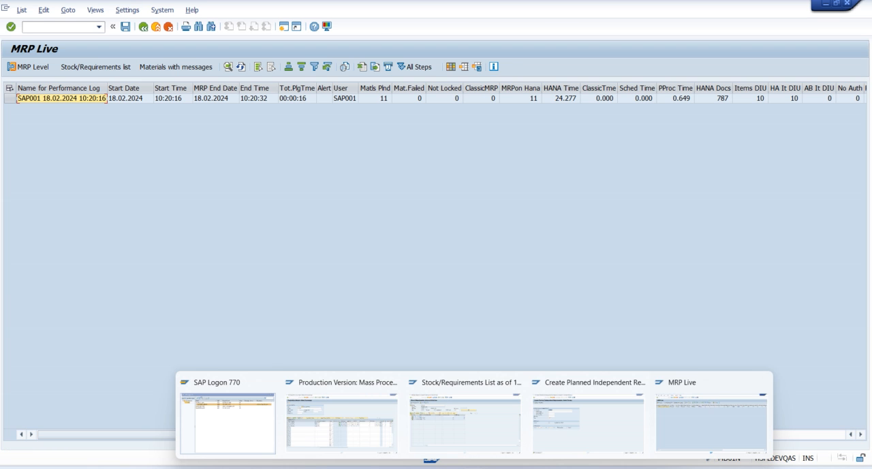
click(470, 427)
click(104, 67)
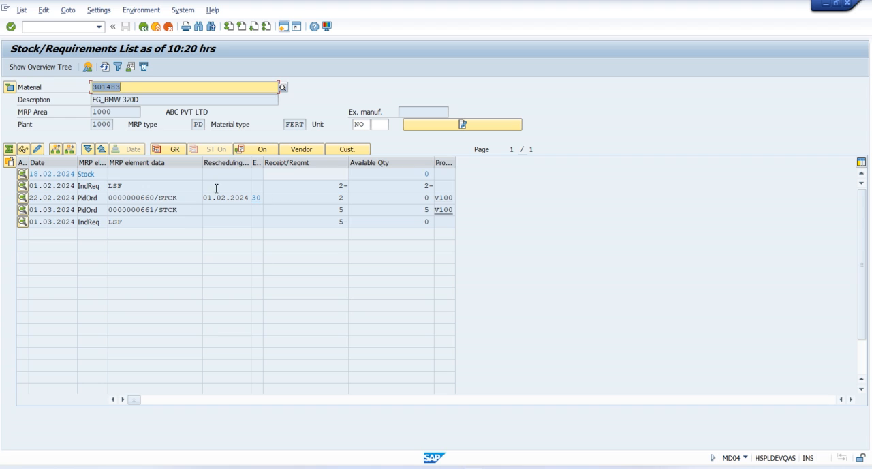
click(183, 198)
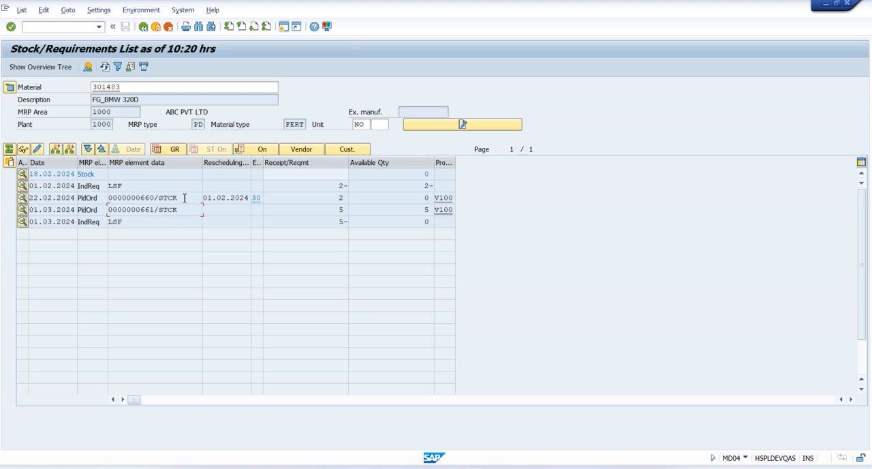
click(184, 197)
click(192, 201)
click(193, 211)
click(193, 199)
click(193, 200)
drag(454, 161, 553, 163)
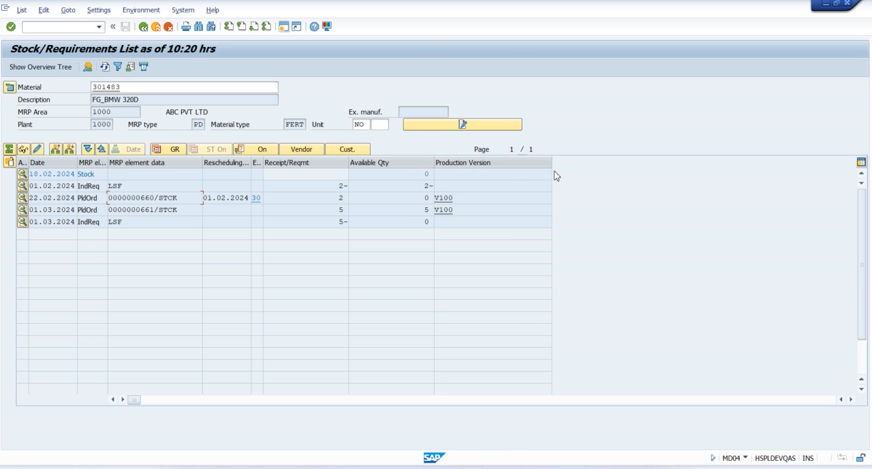
click(469, 202)
Switch to production version mass processing (C223) and review the entries for versions V100 and V101
key(alt+Tab)
key(alt+Tab)
key(alt+Tab)
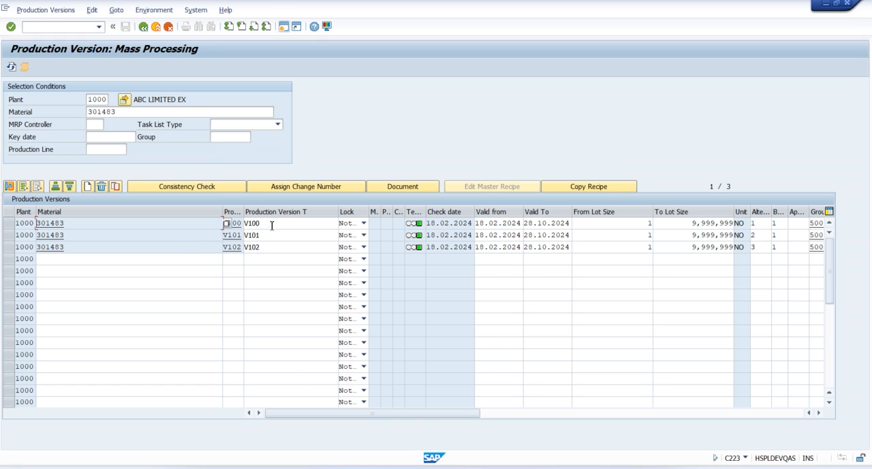
click(275, 223)
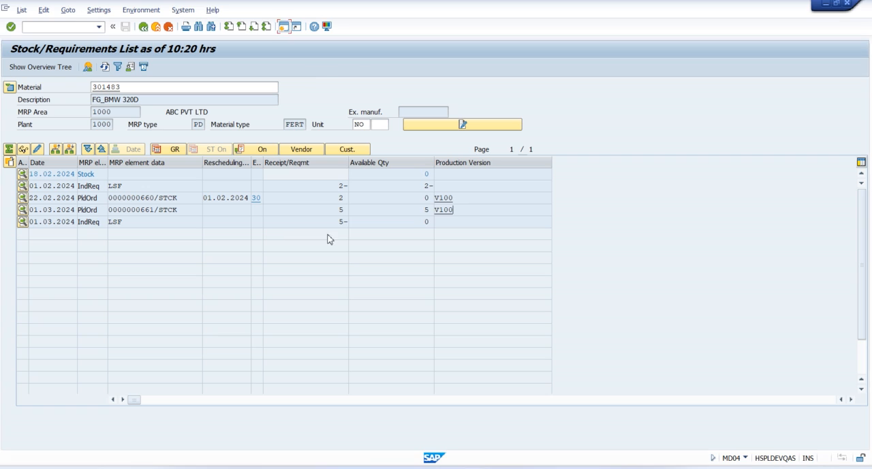
click(456, 198)
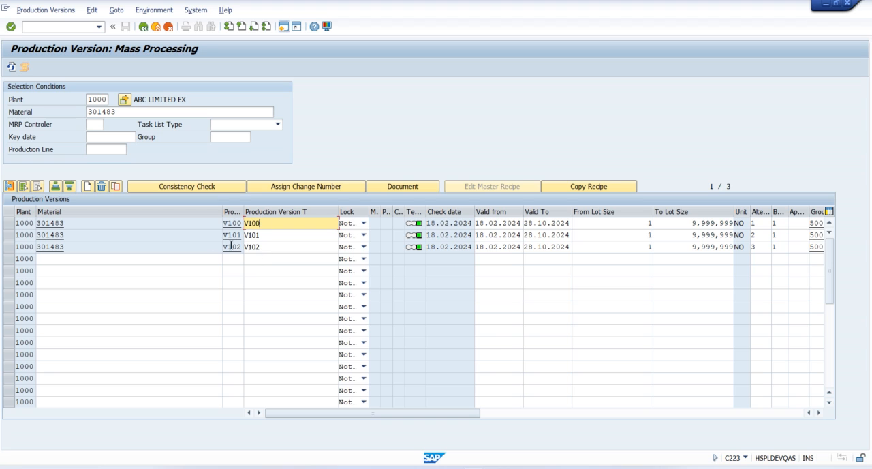
click(10, 235)
click(9, 235)
click(269, 235)
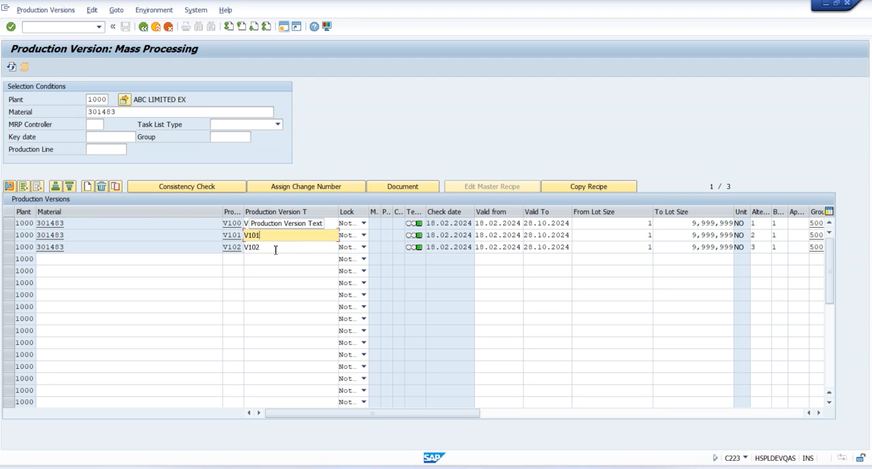
Set the lock of production versions V100 and V102 to Locked for any usage and save the changes
click(363, 223)
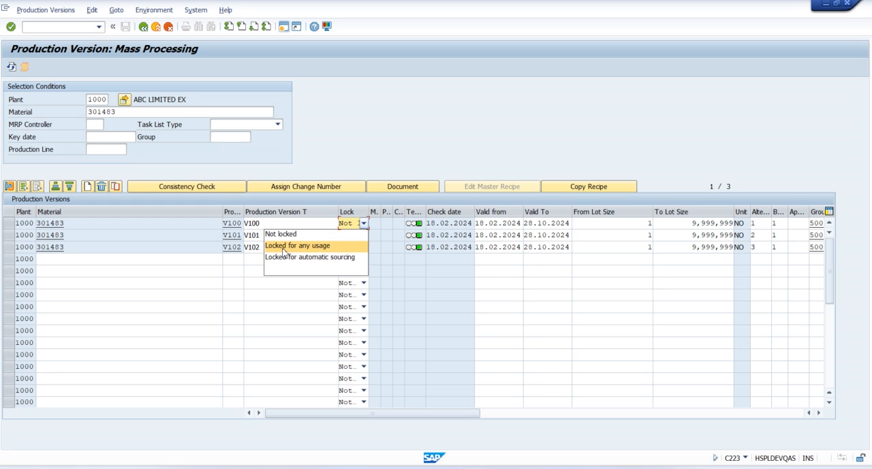
click(324, 247)
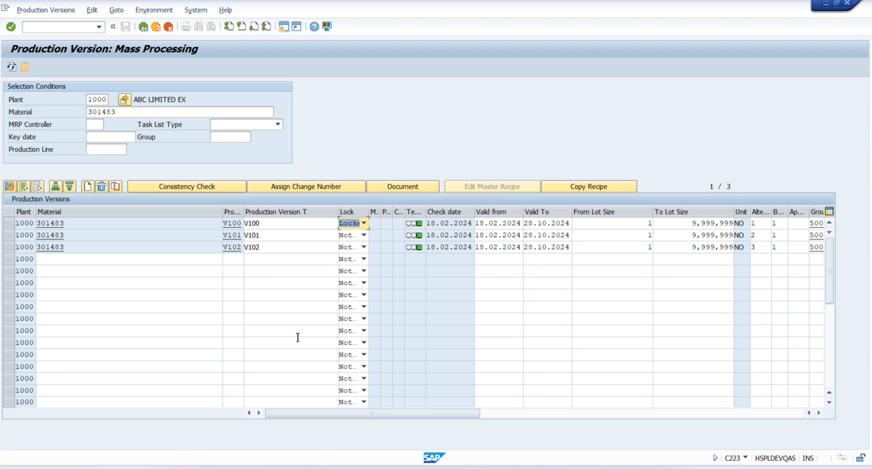
click(363, 247)
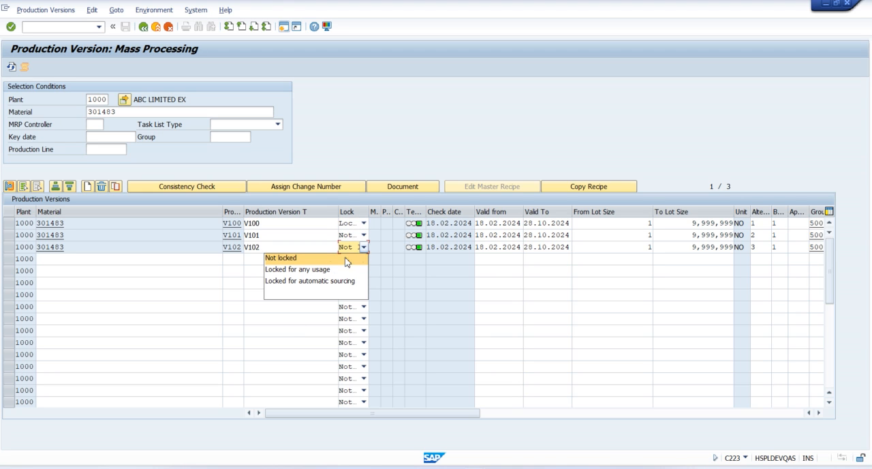
click(305, 270)
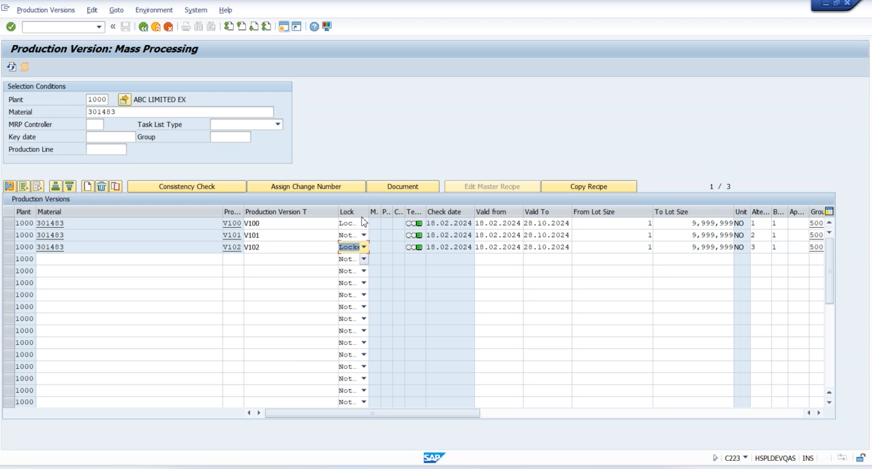
drag(368, 212, 424, 211)
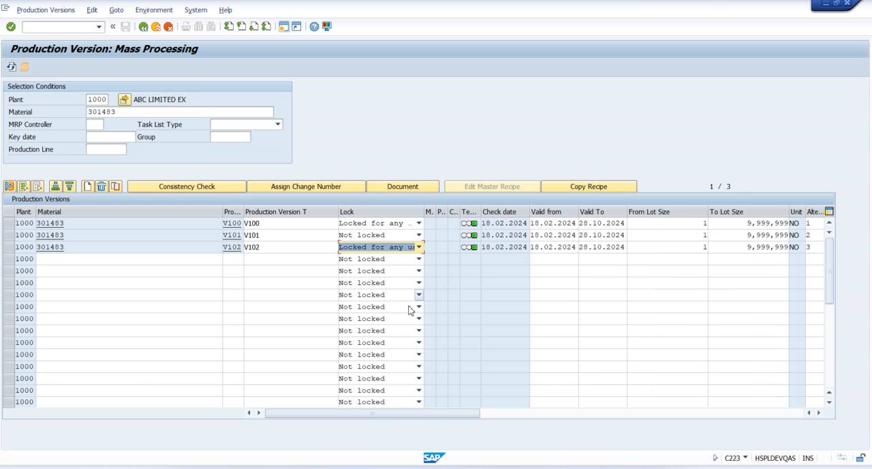
click(263, 234)
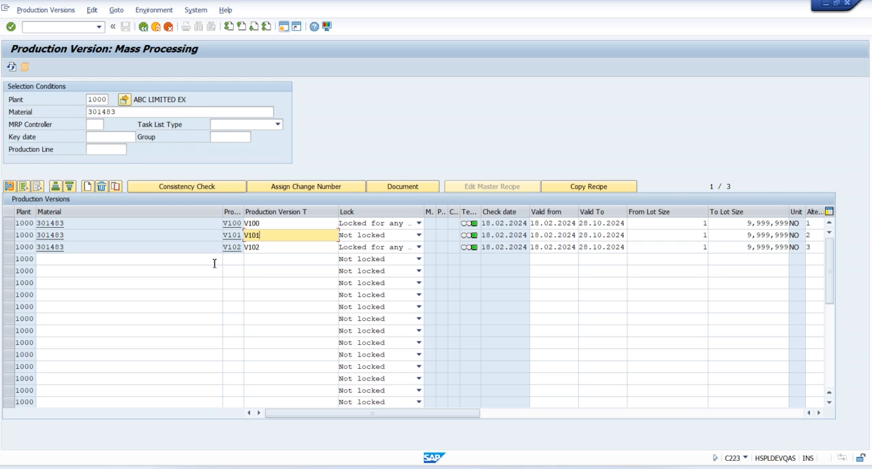
key(Return)
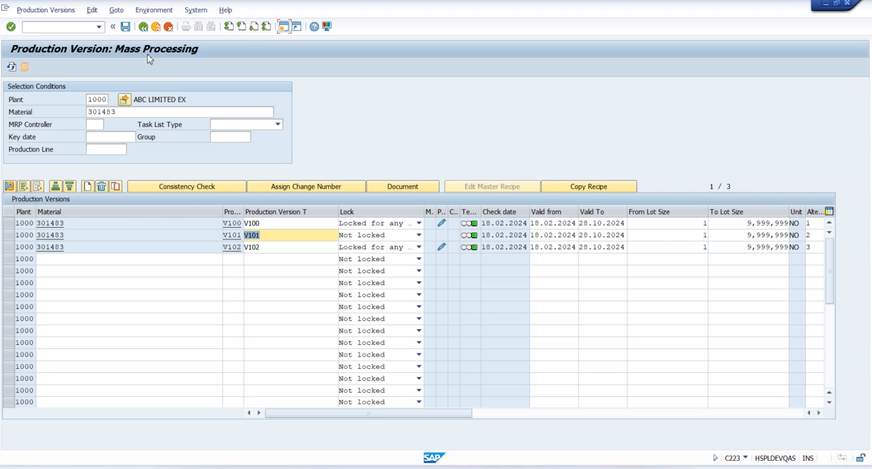
click(125, 28)
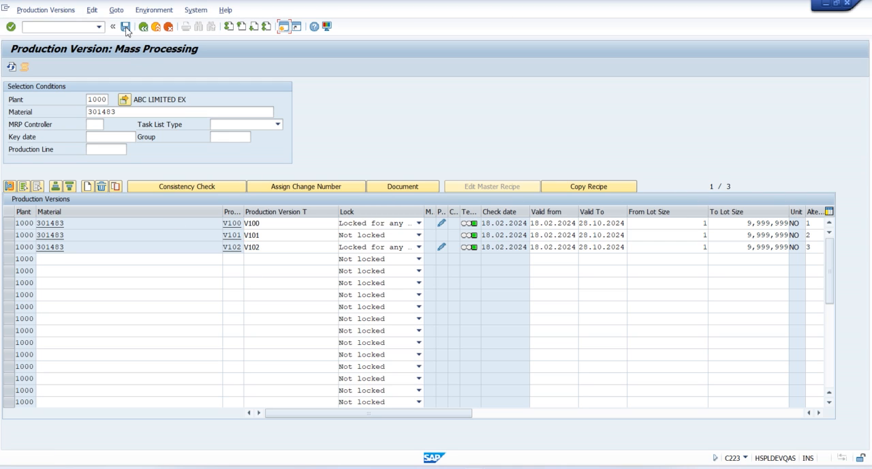
Return to MRP Live and try to run it for material 301483 with planning mode 3, Delete and Recreate Planning Data
click(271, 238)
key(alt+Tab)
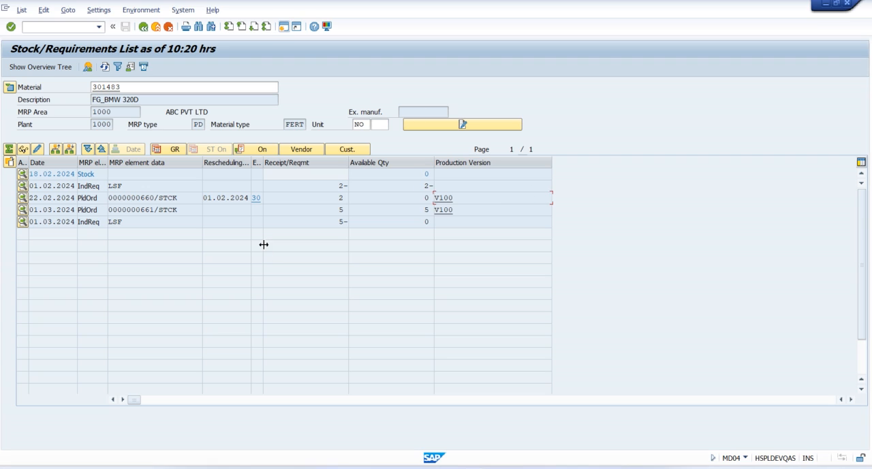
click(123, 89)
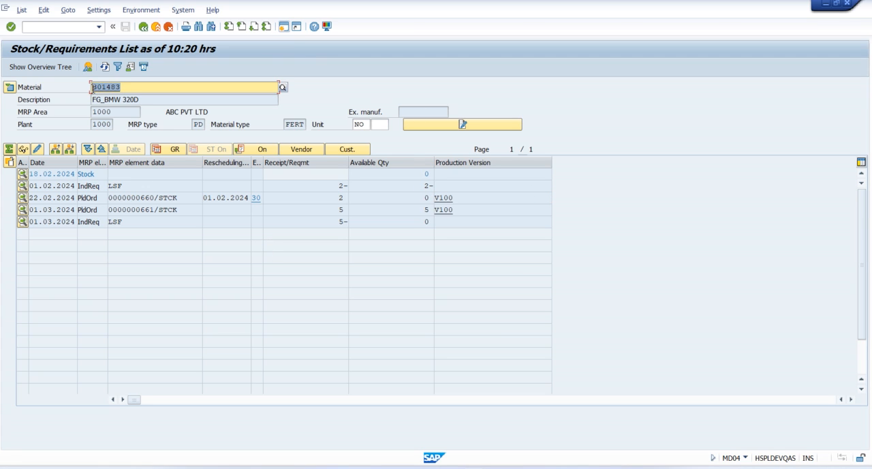
key(alt+Tab)
key(alt+Tab)
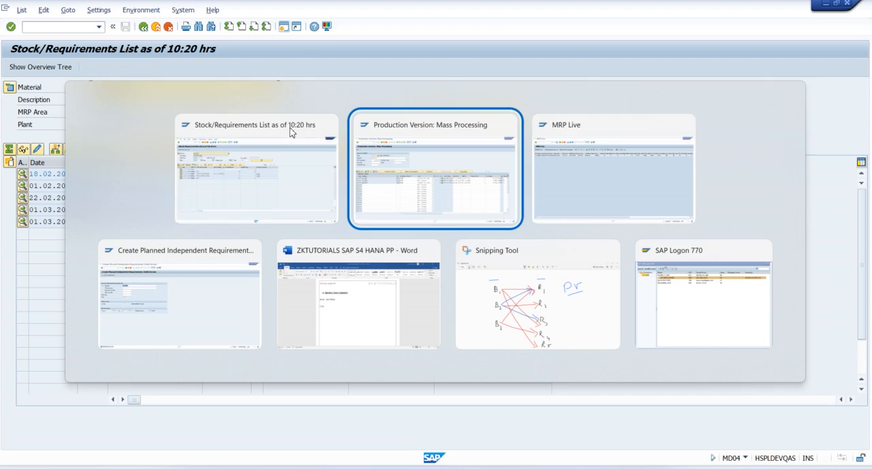
click(144, 27)
click(167, 273)
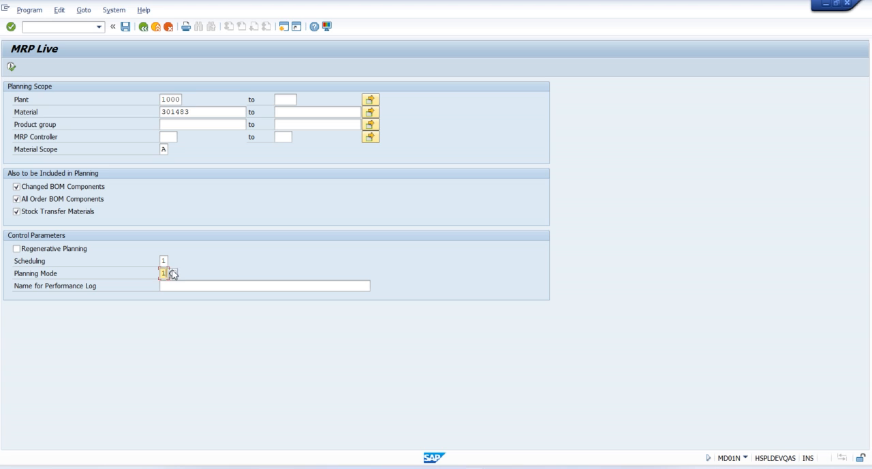
click(172, 274)
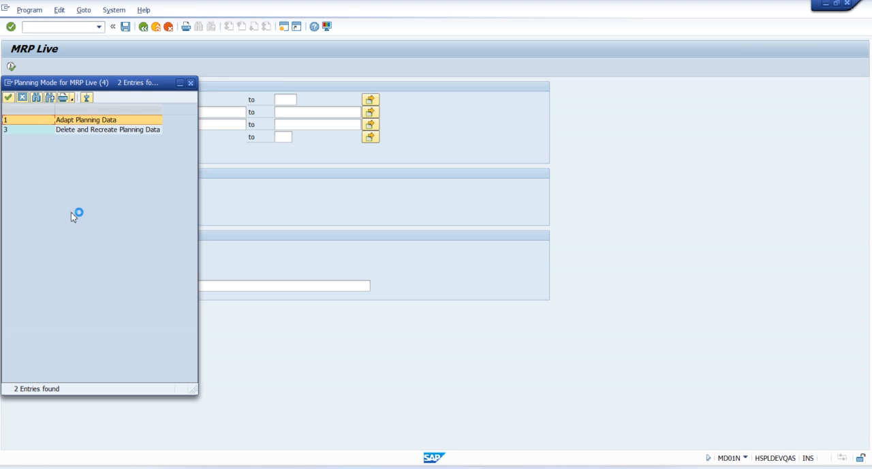
click(76, 130)
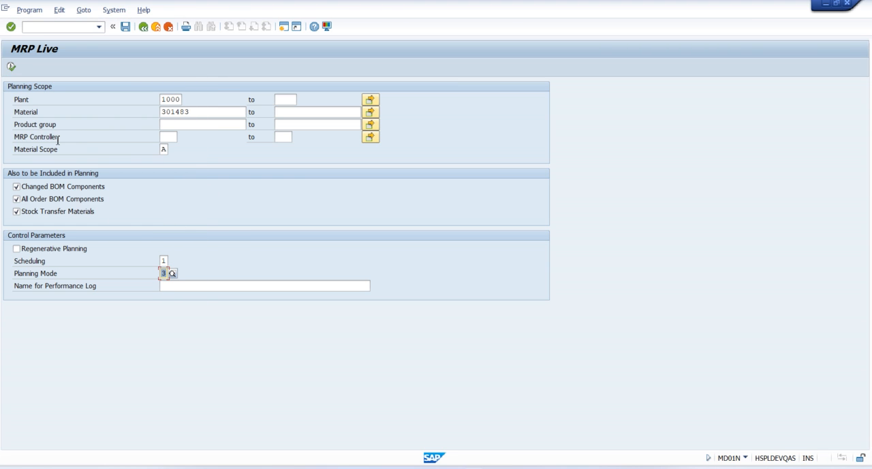
click(12, 67)
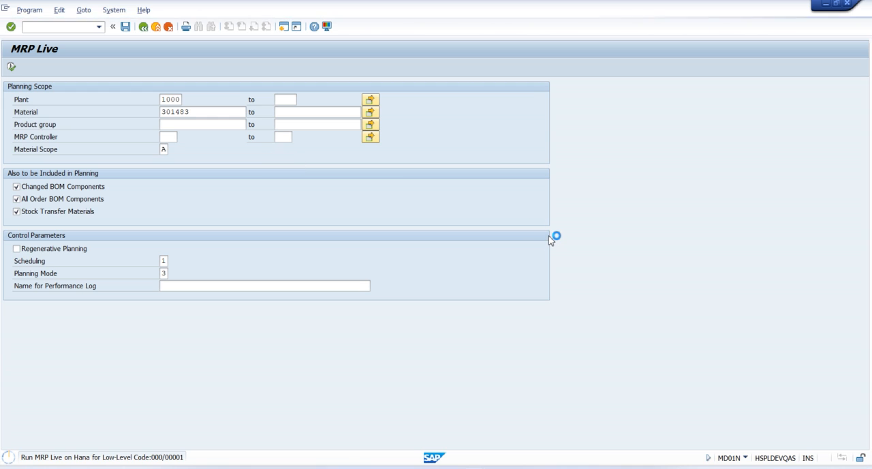
Switch the computer to another Wi-Fi network and dismiss the SAP connection error without viewing its details
click(780, 468)
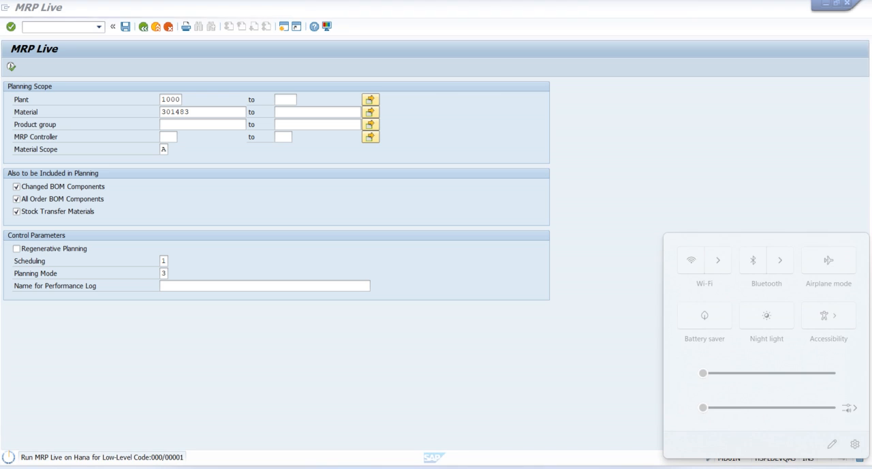
click(723, 267)
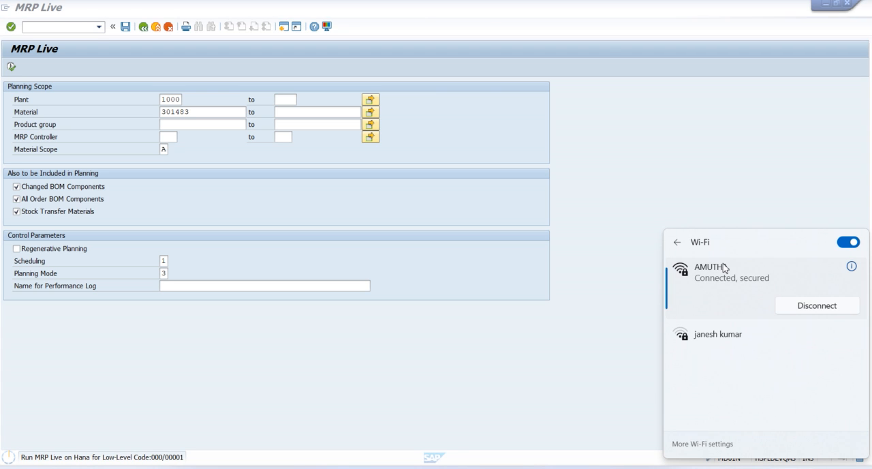
click(733, 334)
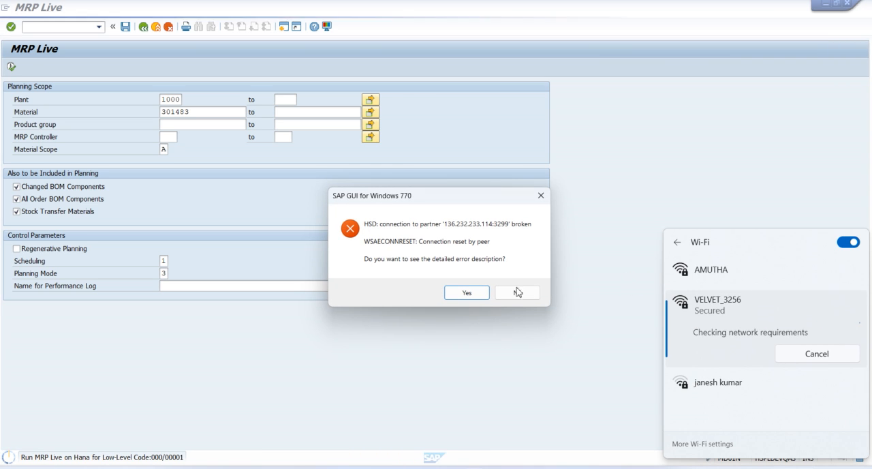
click(516, 292)
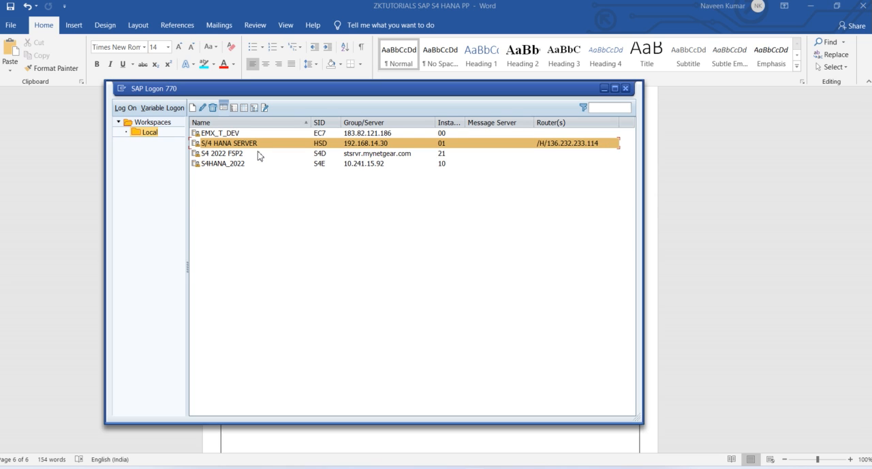
Log on to S/4 HANA SERVER with client 900, entering the user ID and the account password
key(Return)
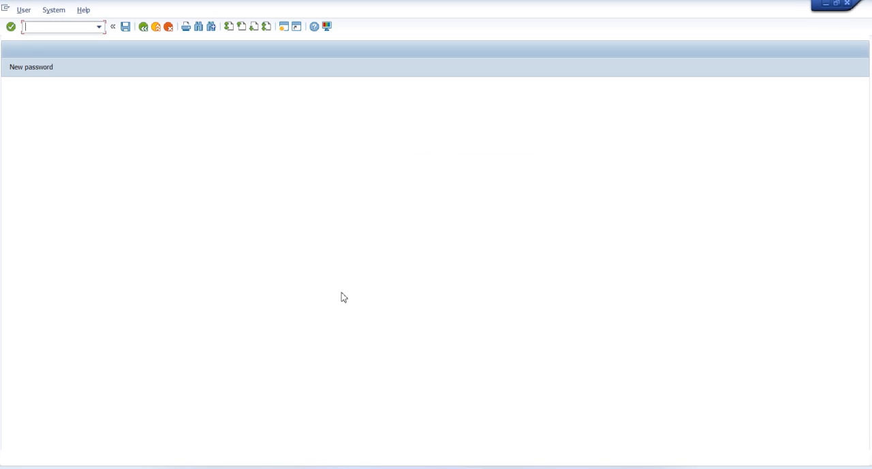
text(900)
key(Tab)
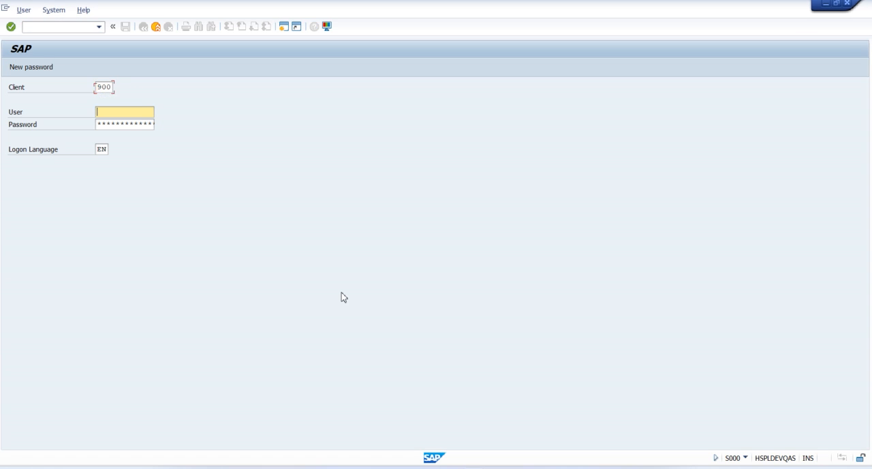
text(sap)
key(Down)
key(Tab)
text(******)
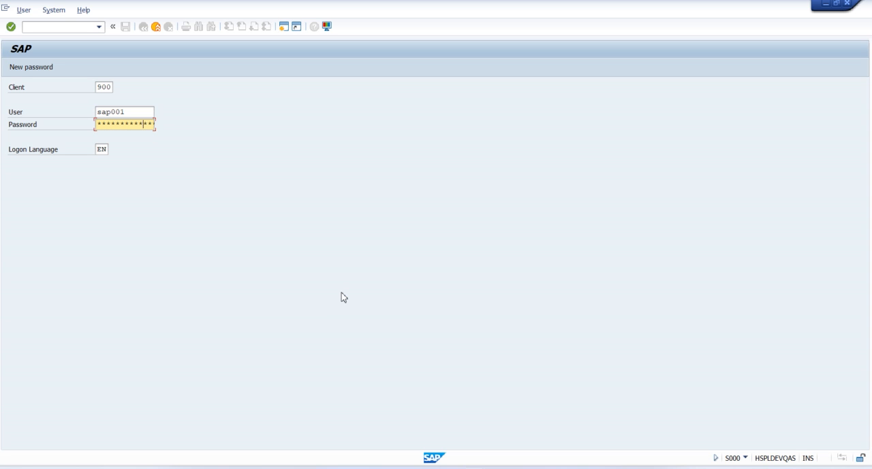
key(Return)
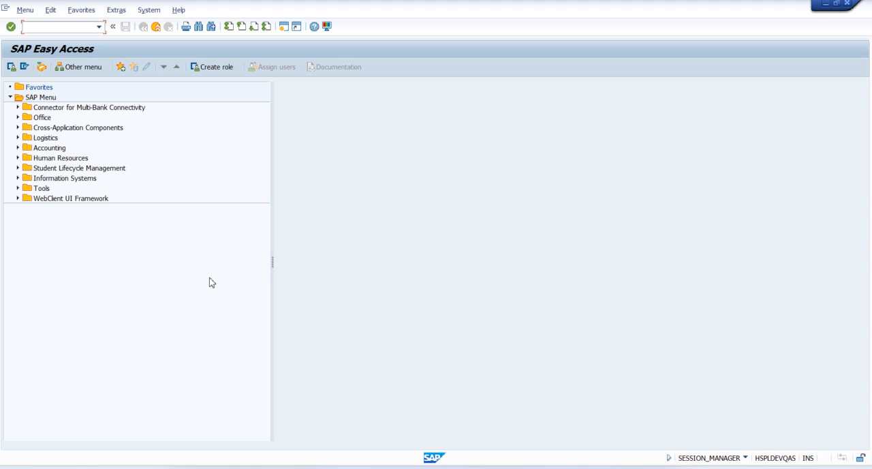
Start MRP Live (MD01N) and enter plant 1000 and material 301483 as the planning scope
text(md01n)
key(Return)
click(177, 100)
click(178, 113)
click(177, 114)
click(178, 121)
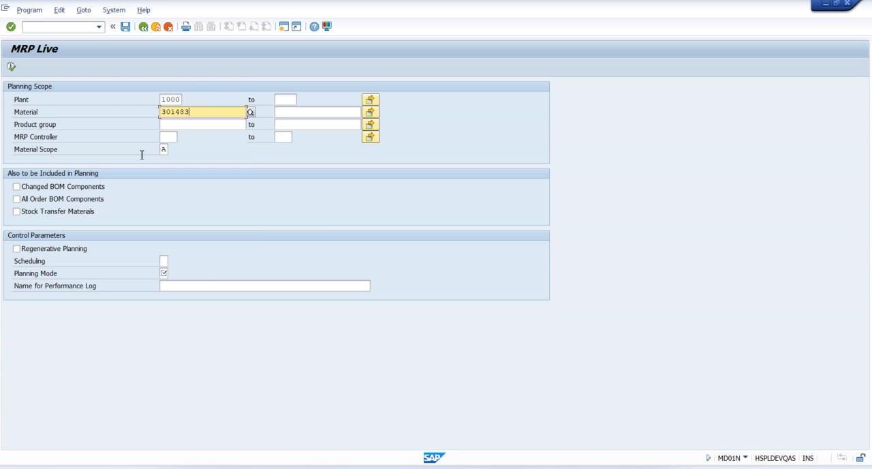
Include changed BOM components, all order BOM components and stock transfer materials, and set scheduling to 1 and planning mode to 3
click(48, 186)
click(36, 202)
click(38, 212)
click(164, 261)
text(1)
click(166, 273)
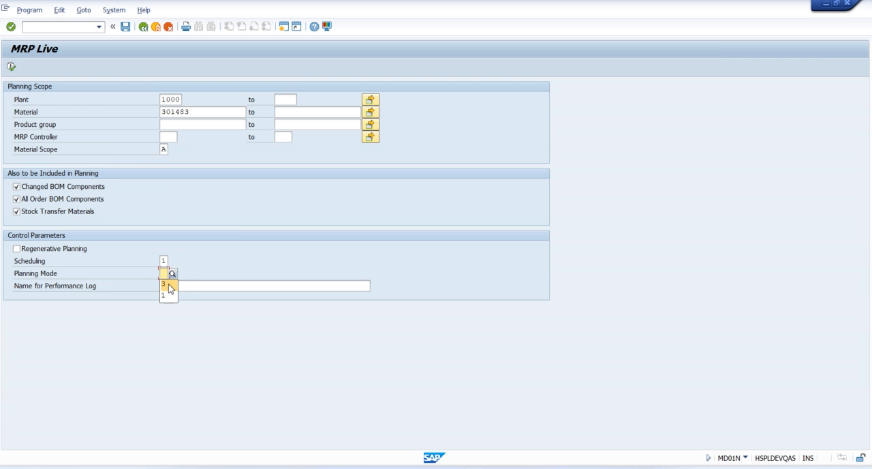
click(168, 287)
Execute MRP Live with planning mode 3, accepting the repeat as a regenerative planning run
click(11, 67)
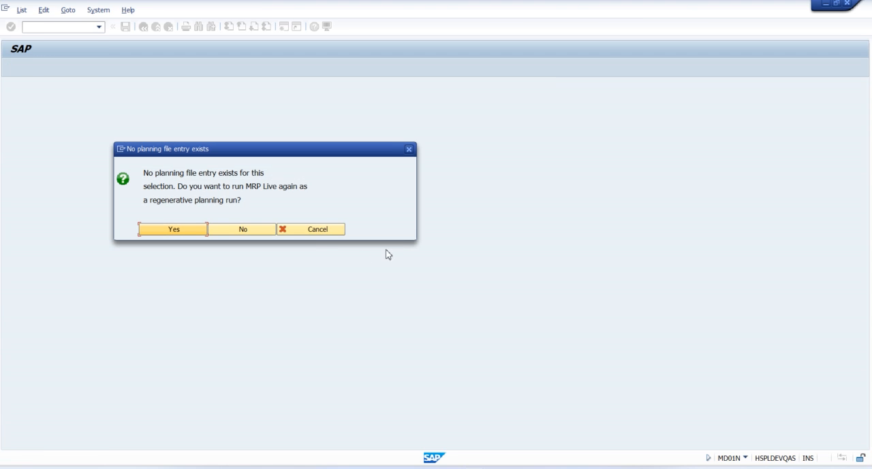
click(317, 229)
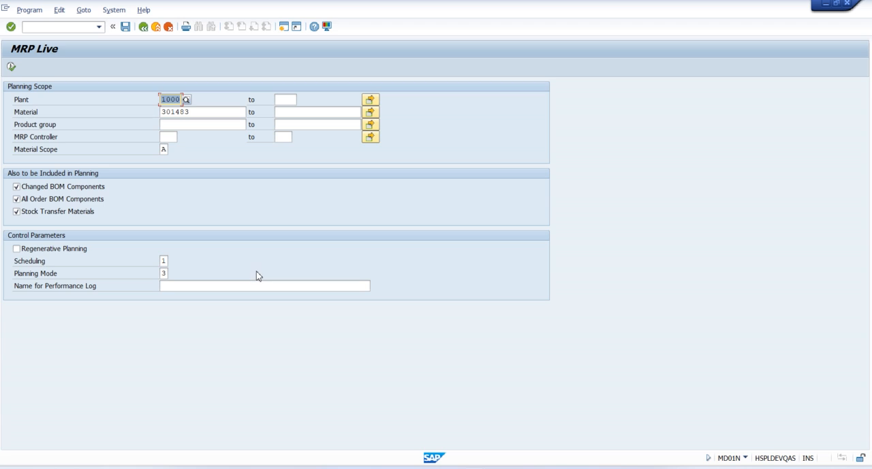
click(167, 273)
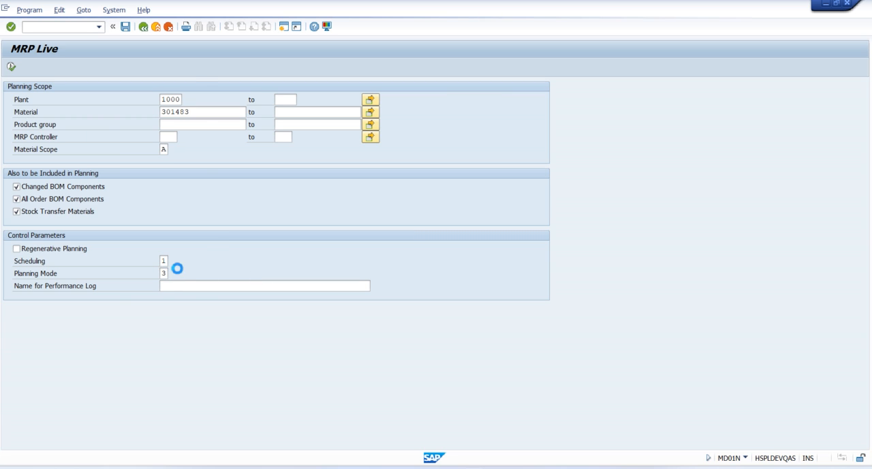
double_click(84, 134)
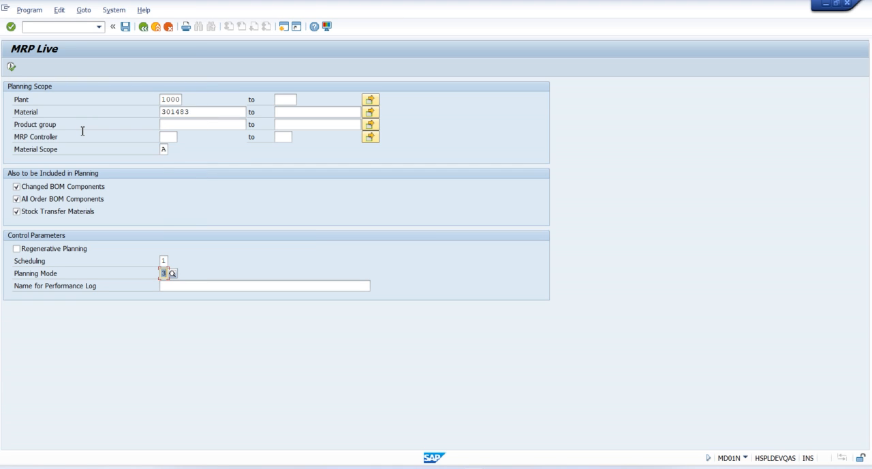
click(11, 66)
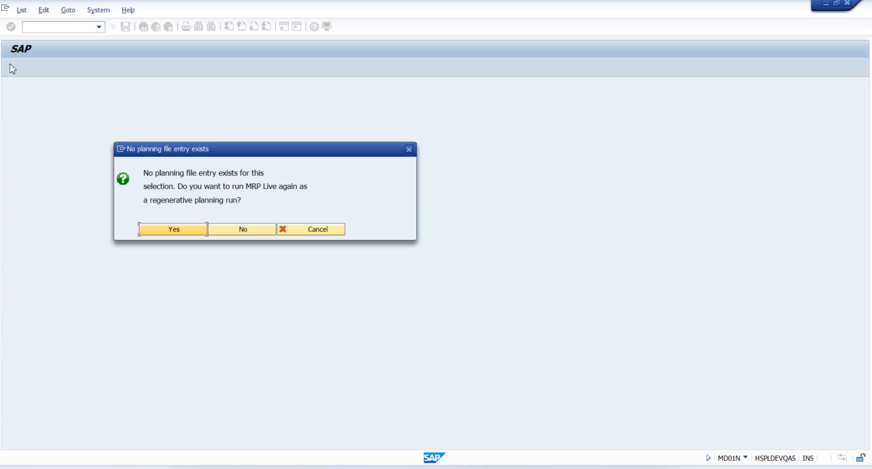
click(189, 236)
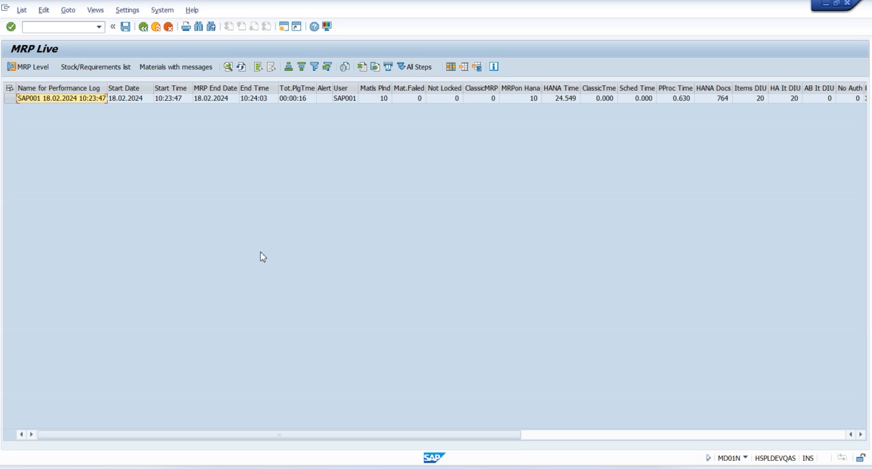
Open the stock/requirements list (MD04) for material 301483 in a new session and widen the Production Version column to check the planned orders
click(284, 27)
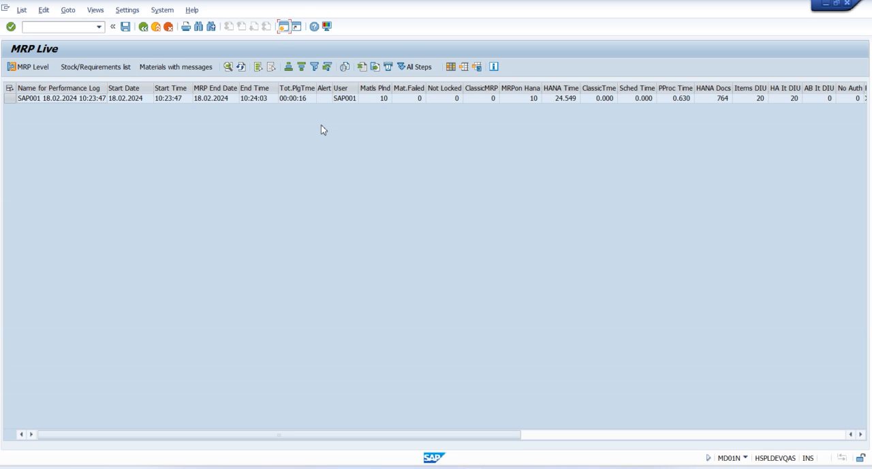
text(md04)
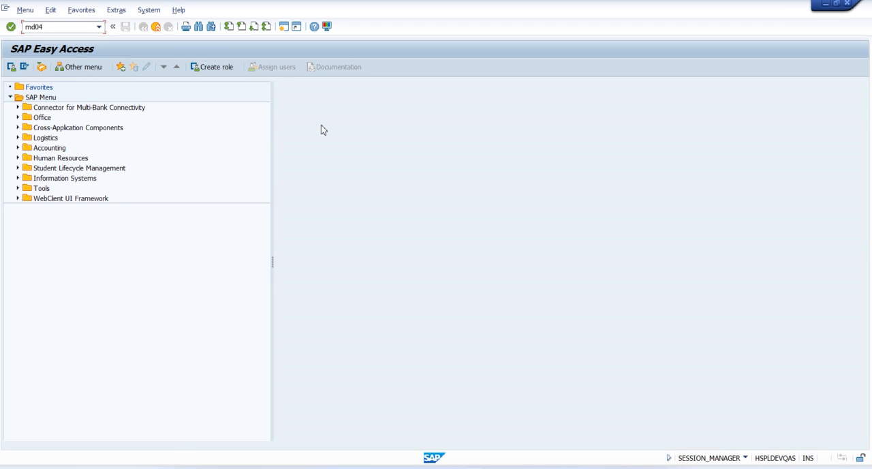
key(Return)
key(Return)
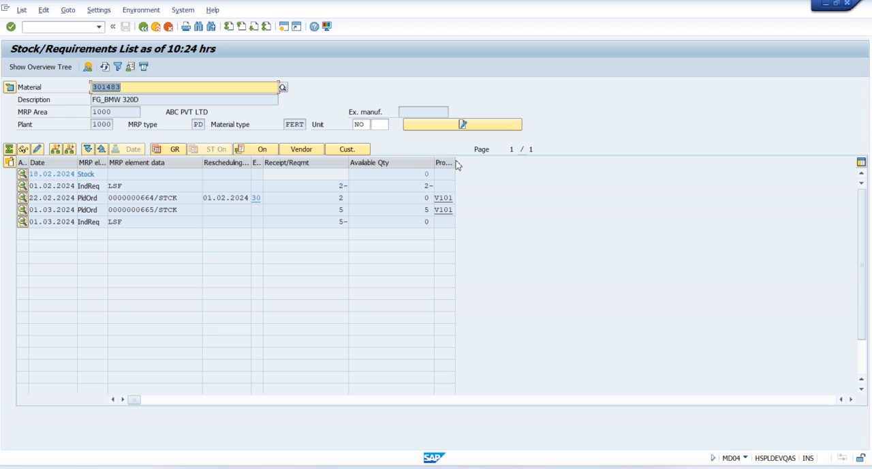
drag(455, 161, 529, 162)
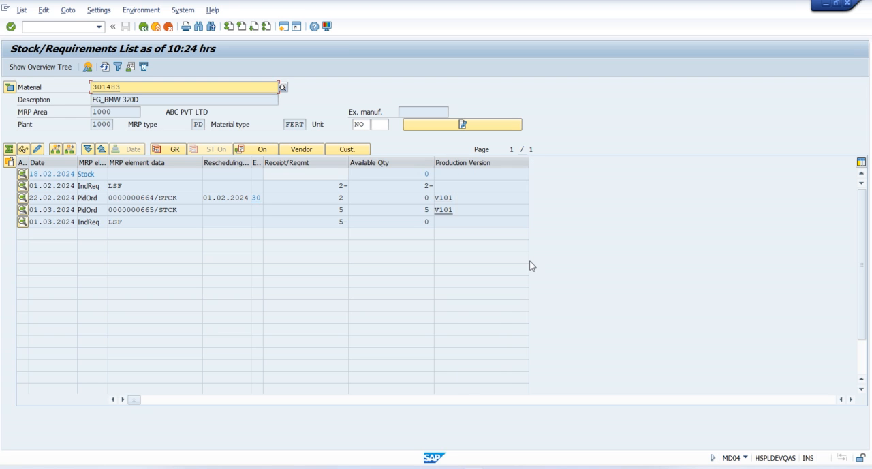
click(465, 203)
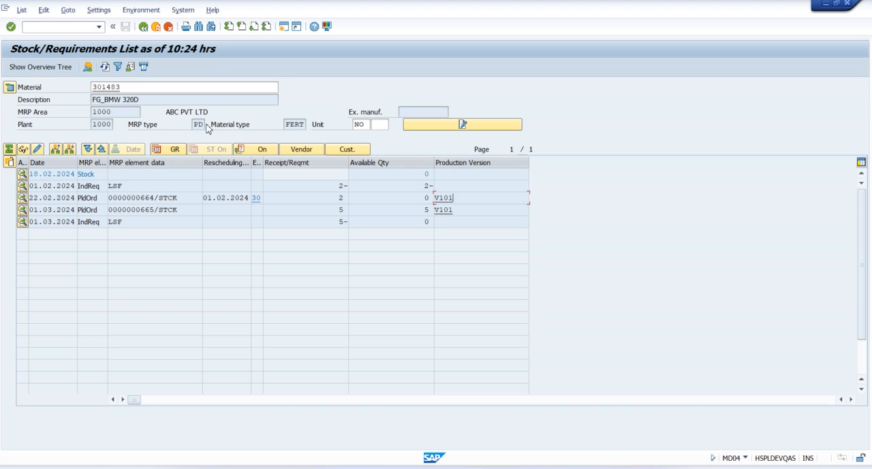
Start creating a production order (CO01) for material 301483 in plant 1000 with order type ZP01
click(126, 87)
key(ctrl+c)
click(156, 26)
text(co01)
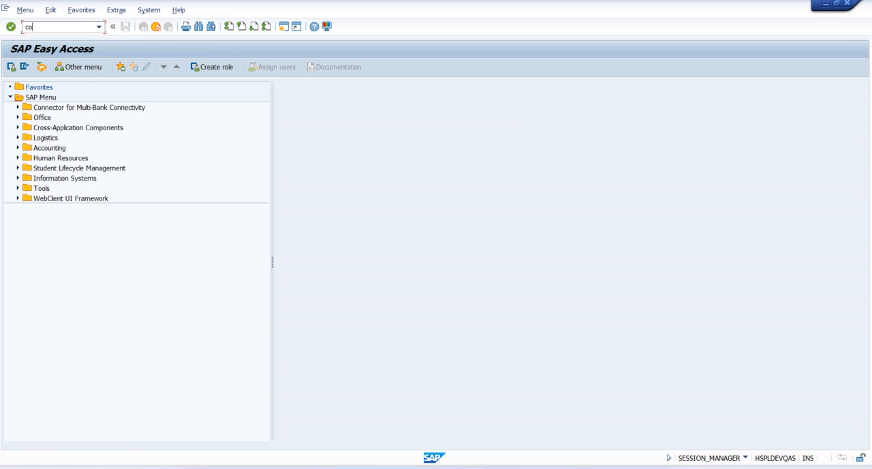
key(Return)
key(ctrl+v)
key(Tab)
key(Tab)
key(Tab)
key(Return)
Set the order's total quantity to 1, choose forwards scheduling, enter the start date and accept the missing parts message
key(Return)
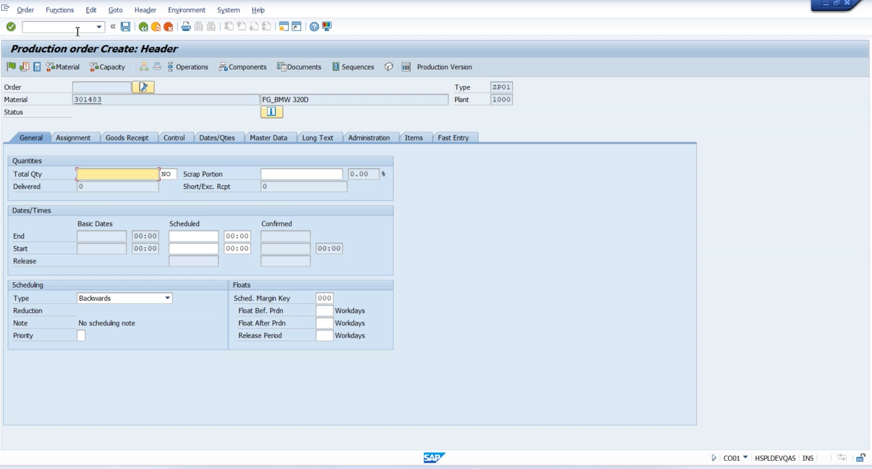
text(1)
key(Return)
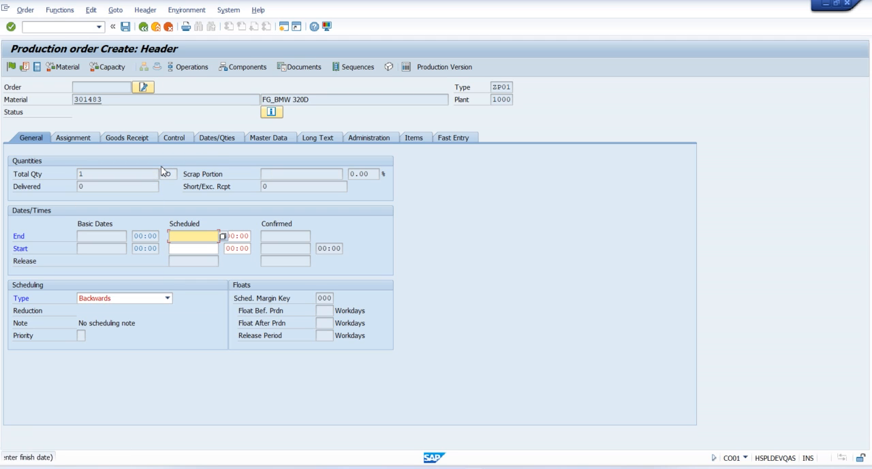
click(156, 298)
click(124, 311)
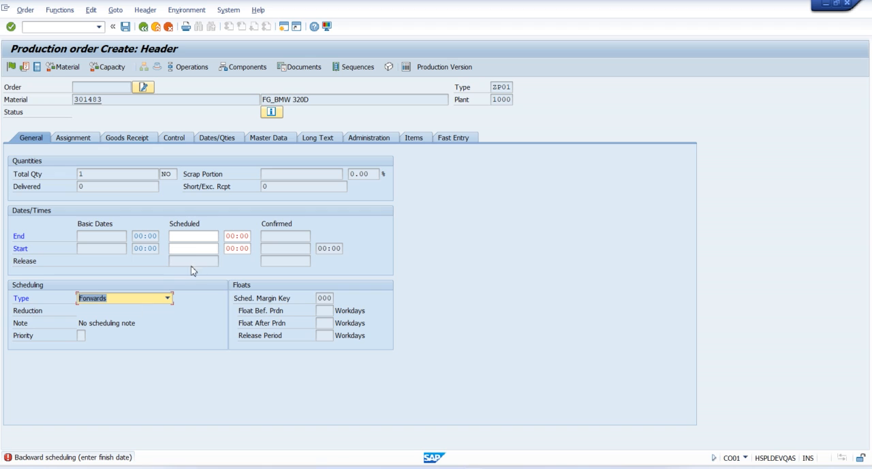
click(190, 250)
key(Down)
key(Down)
click(186, 261)
key(Return)
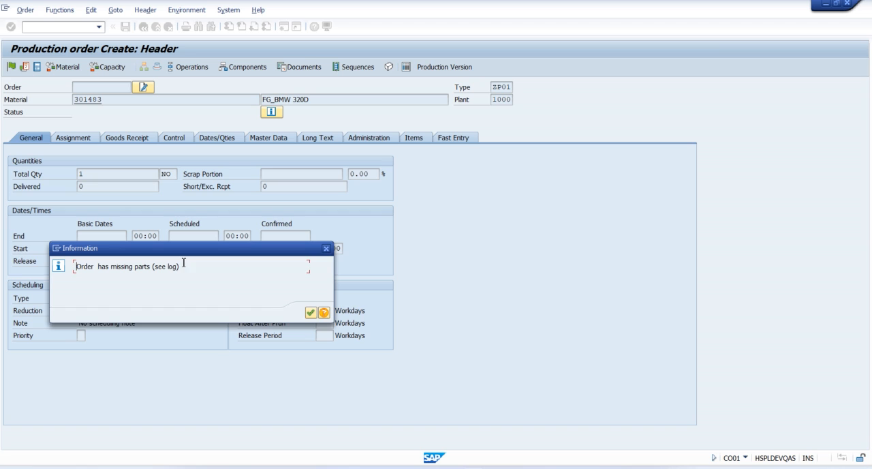
key(Return)
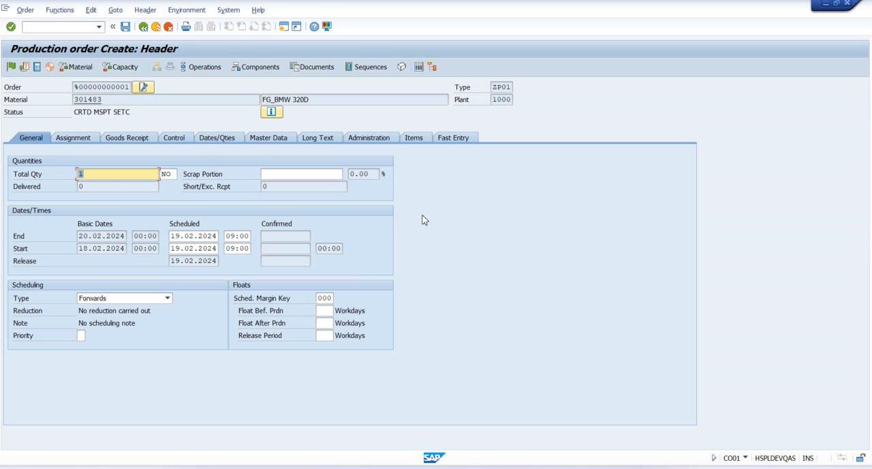
Read the PP master data of the new production order to check its selected production version, and close the dialog without changes
click(53, 11)
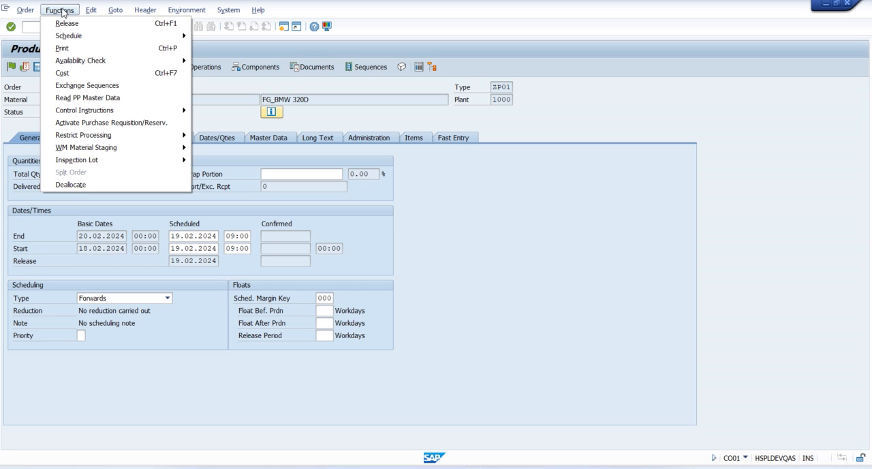
click(102, 100)
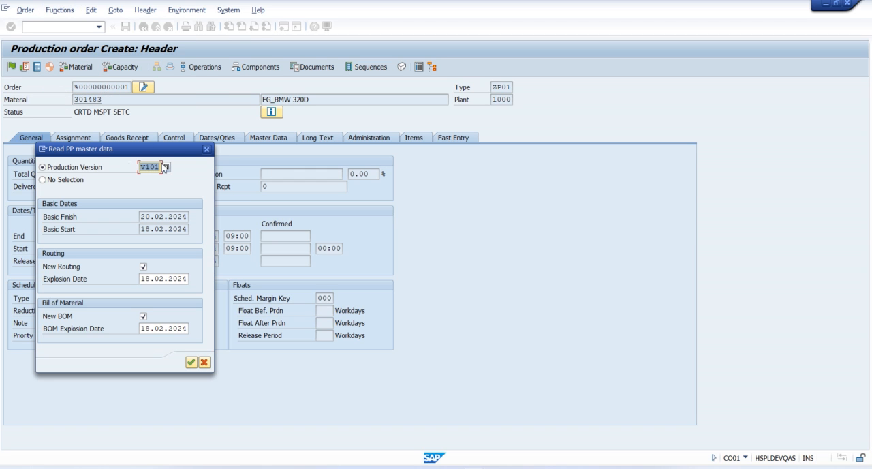
drag(123, 155, 491, 121)
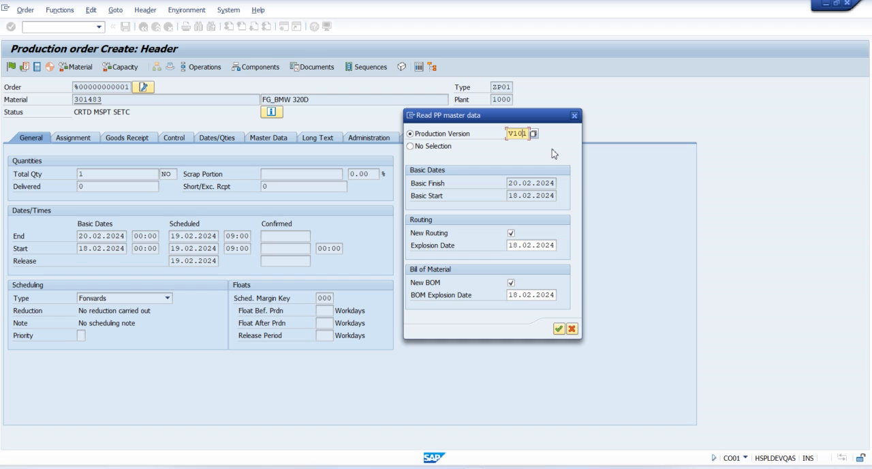
click(574, 115)
Leave the unsaved production order and its initial screen, returning to SAP Easy Access
click(156, 26)
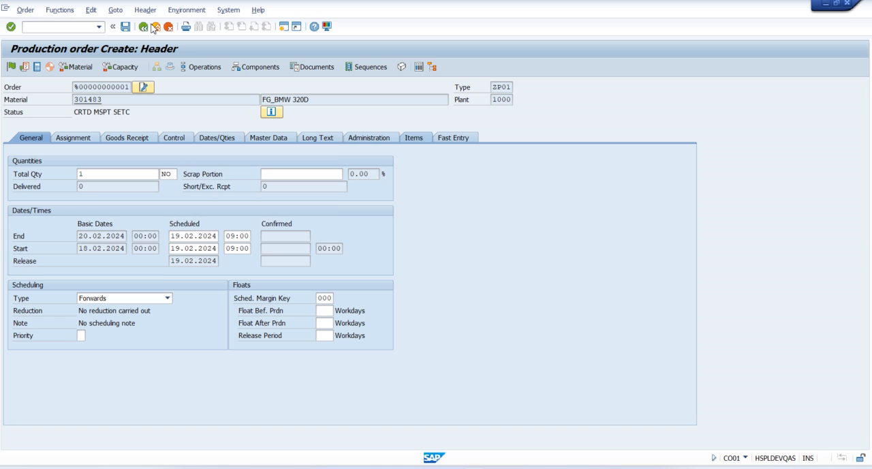
click(225, 229)
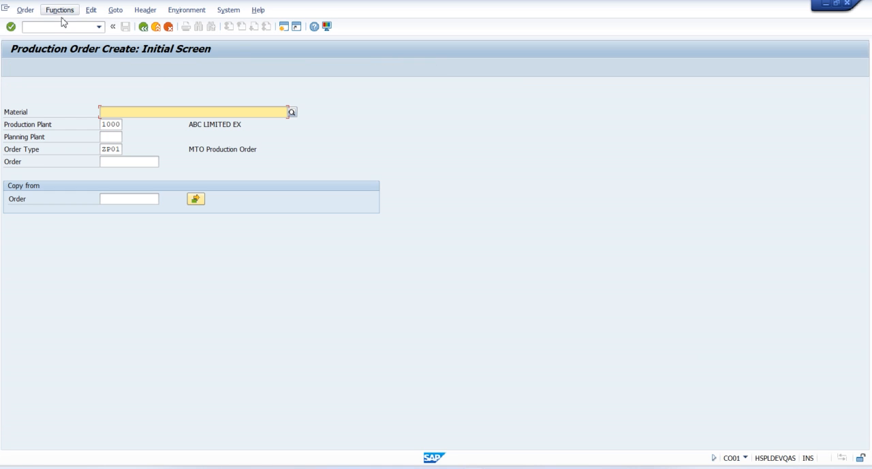
click(142, 27)
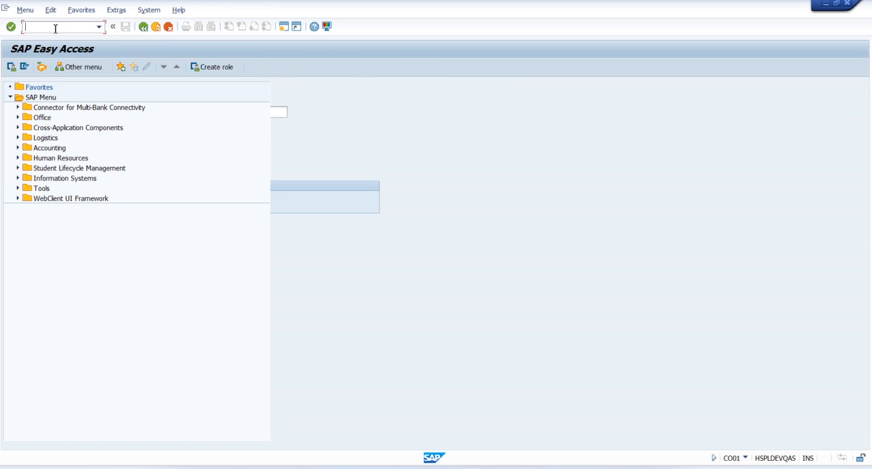
Open production version mass processing (C223) for material 301483 in plant 1000 and widen the Lock column to check each version's lock status
text(c223)
key(Return)
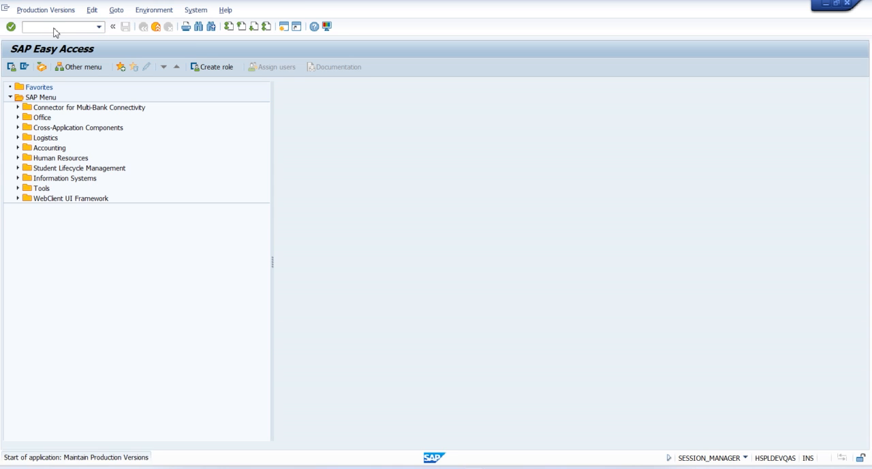
key(F8)
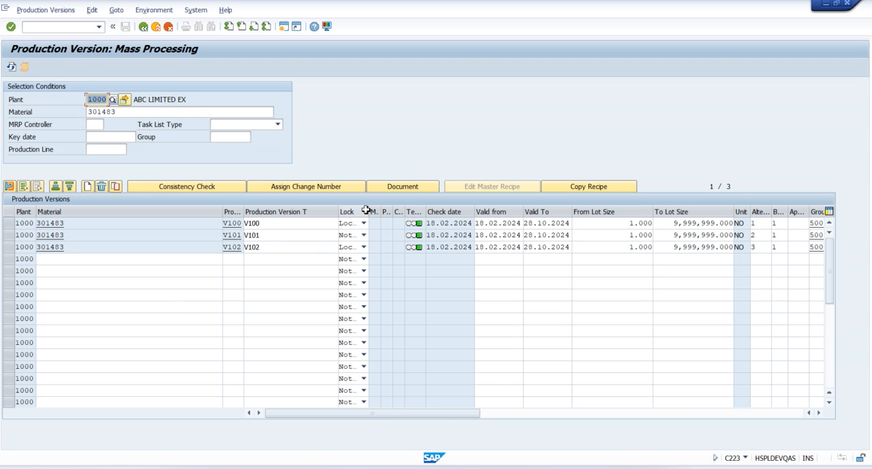
drag(369, 210, 433, 210)
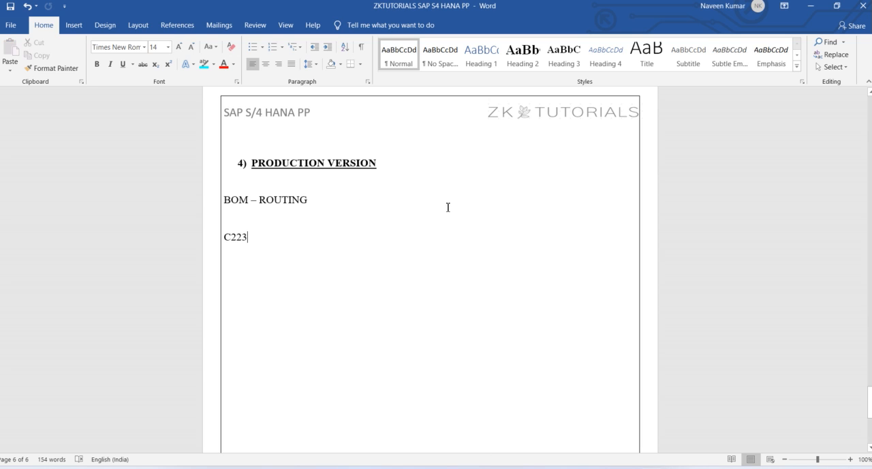
Switch to the Word notes and extend the C223 line under PRODUCTION VERSION with "– MANDATORY IN S4 HANA"
text(-- MANDA)
text(TORY IN S)
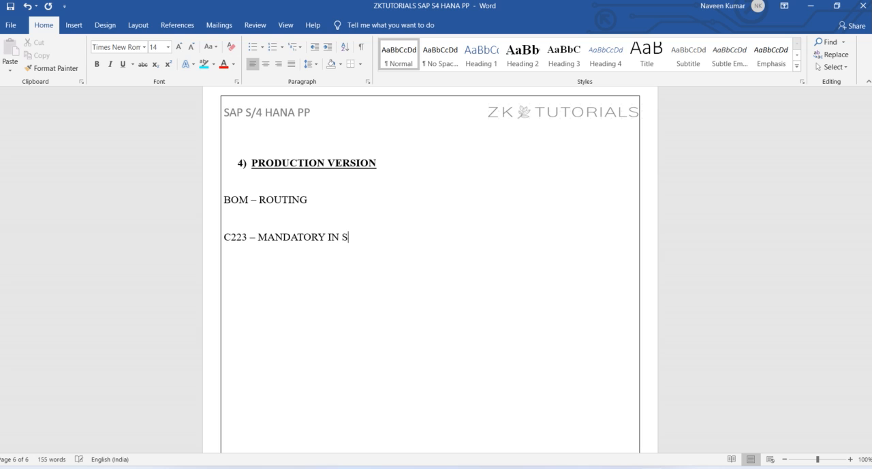
text(4 HANA)
Insert blank lines above the WORKCENTER heading to push it onto a new page
scroll(303, 237, down, 10)
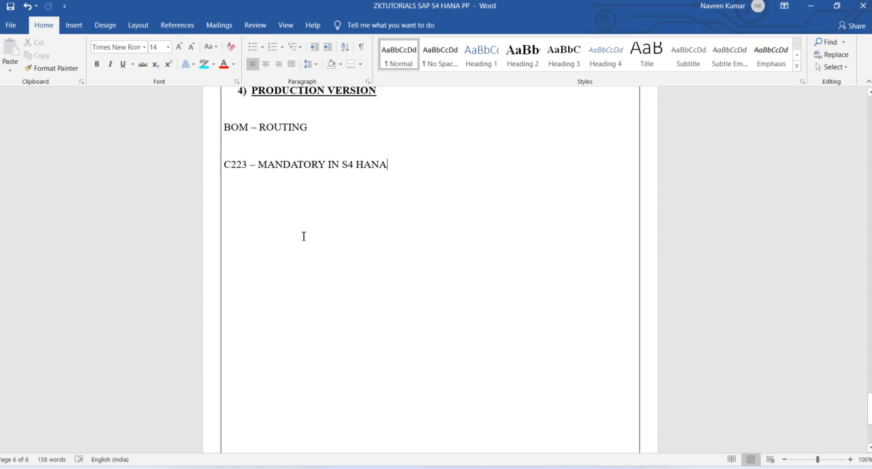
click(276, 214)
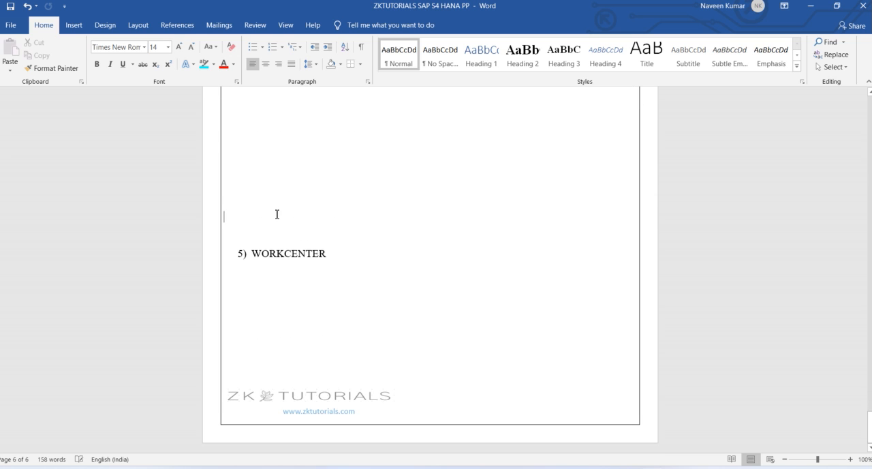
key(Return)
key(Return)
key(Return)
key(Return)
key(Return)
scroll(430, 269, down, 4)
scroll(430, 273, down, 1)
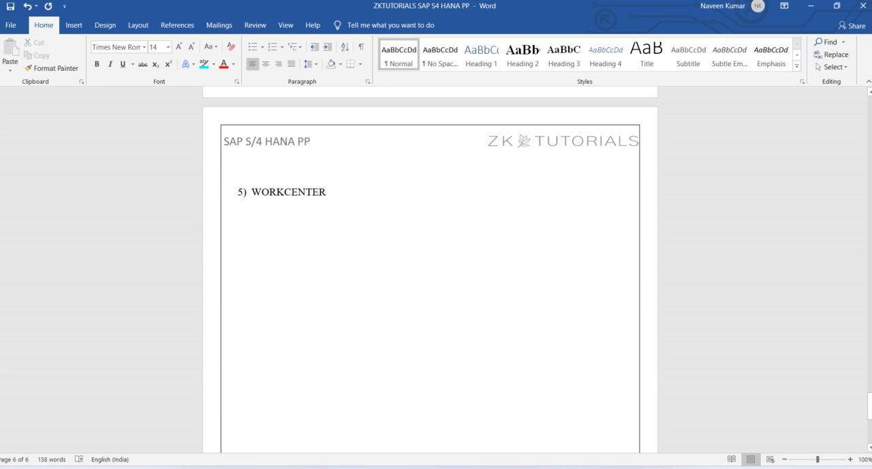
Make the WORKCENTER heading bold and underlined, and place the cursor in the empty area below it
click(333, 167)
drag(327, 165, 251, 166)
click(96, 64)
click(123, 64)
click(278, 220)
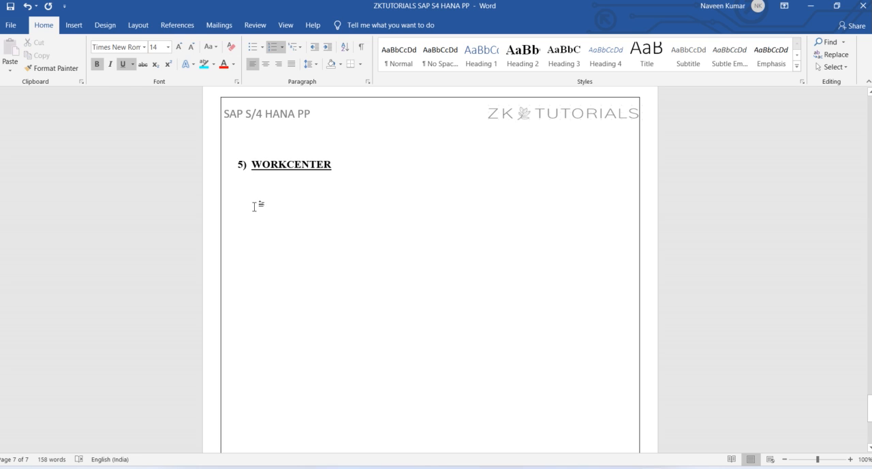
double_click(253, 202)
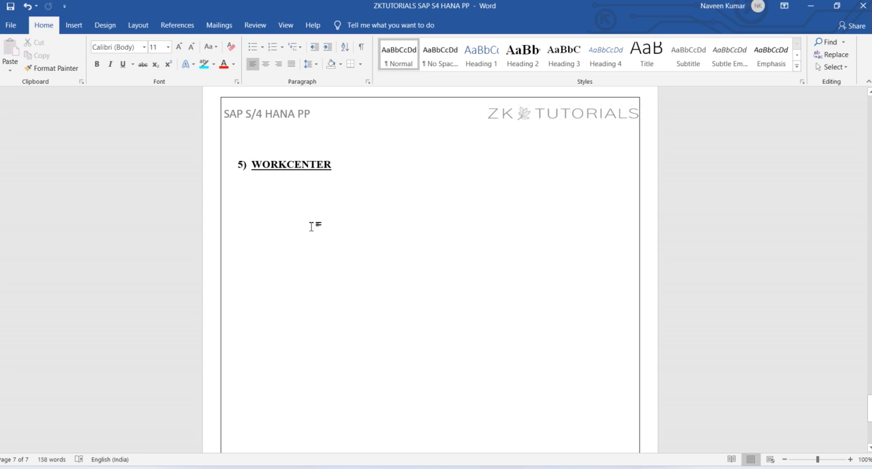